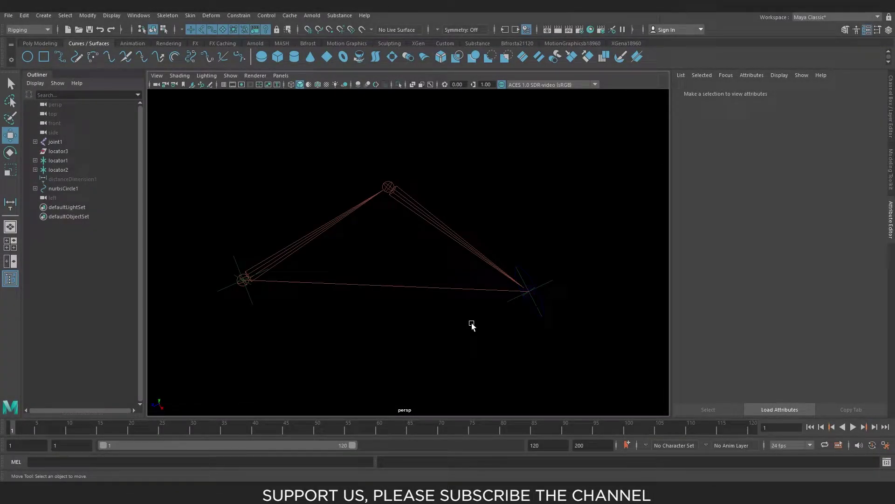
Step: Inspect the arm rig from several angles and select the control circle nurbsCircle1
mouse_move(471, 323)
alt+mouse_down()
mouse_move(468, 312)
mouse_move(479, 313)
alt+mouse_up()
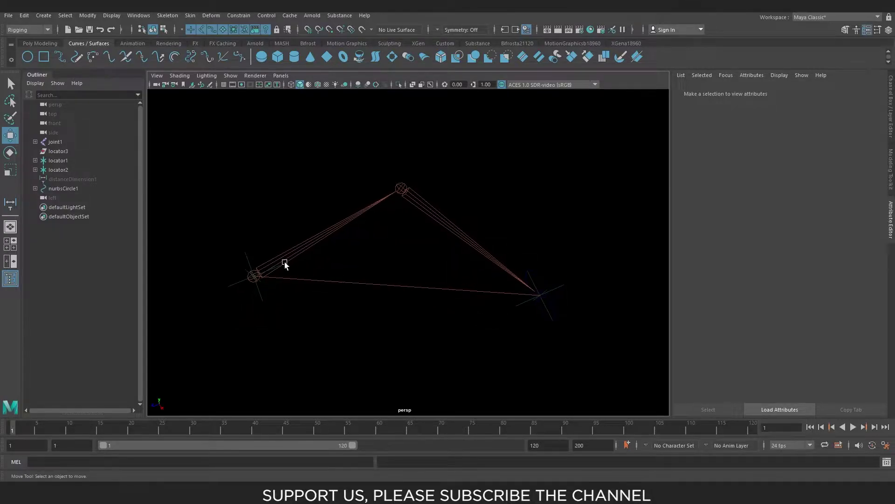
mouse_move(414, 224)
alt+mouse_down()
mouse_move(471, 306)
mouse_move(468, 315)
mouse_move(424, 256)
mouse_move(265, 281)
alt+mouse_up()
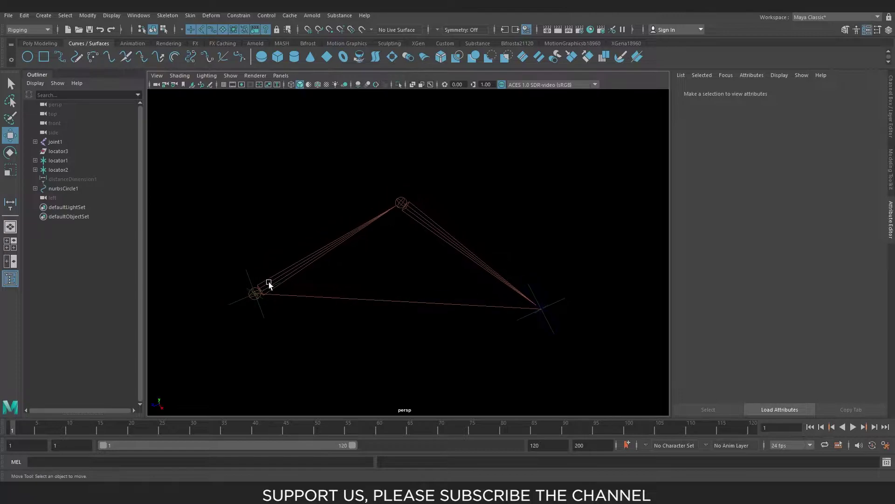
mouse_move(400, 260)
alt+right_down()
mouse_move(356, 265)
mouse_move(346, 260)
mouse_move(353, 247)
alt+right_up()
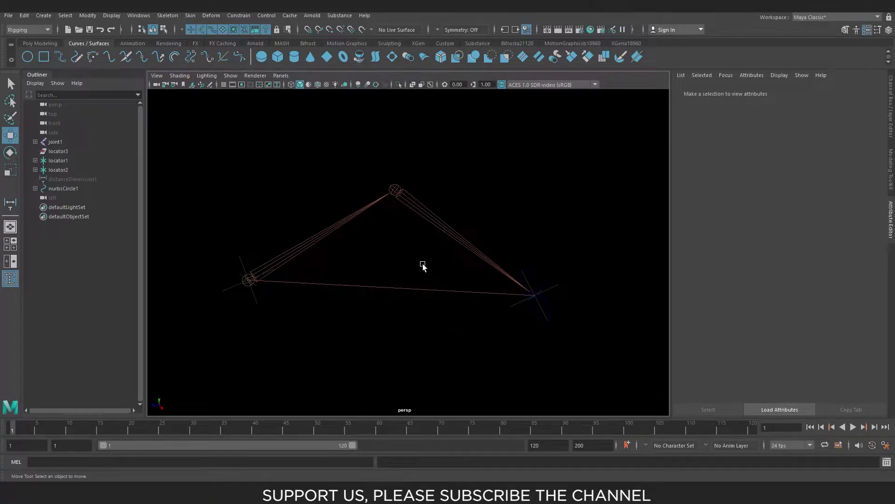
alt+middle_drag(423, 264, 412, 255)
click(536, 282)
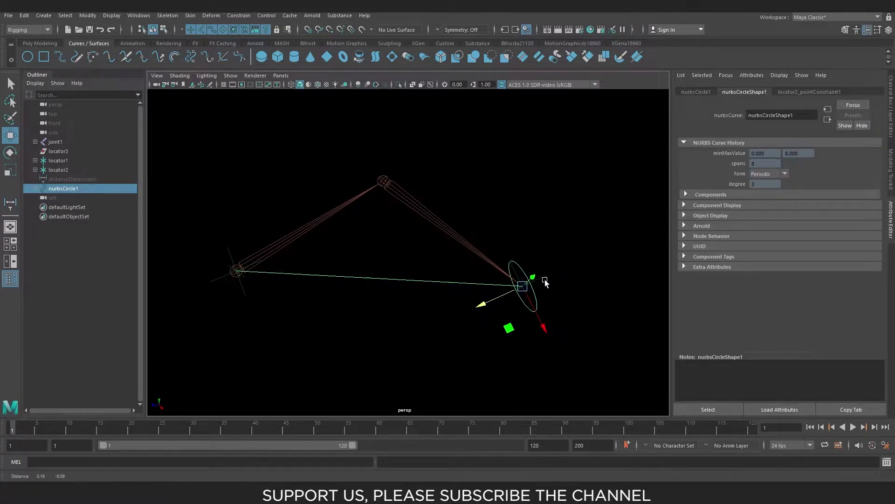
mouse_move(545, 282)
alt+mouse_down()
mouse_move(513, 291)
mouse_move(536, 294)
mouse_move(539, 315)
mouse_move(494, 284)
mouse_move(593, 261)
mouse_move(580, 278)
mouse_move(534, 245)
mouse_move(594, 226)
mouse_move(566, 234)
mouse_move(586, 219)
mouse_move(380, 298)
mouse_move(352, 290)
mouse_move(418, 189)
alt+mouse_up()
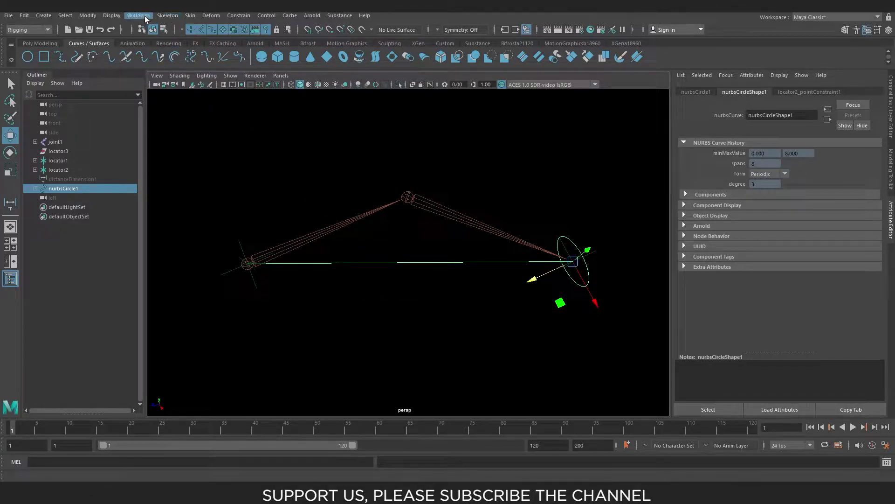
Step: Open the Node Editor and zoom in on the locatorShape1 and locatorShape2 nodes
click(147, 19)
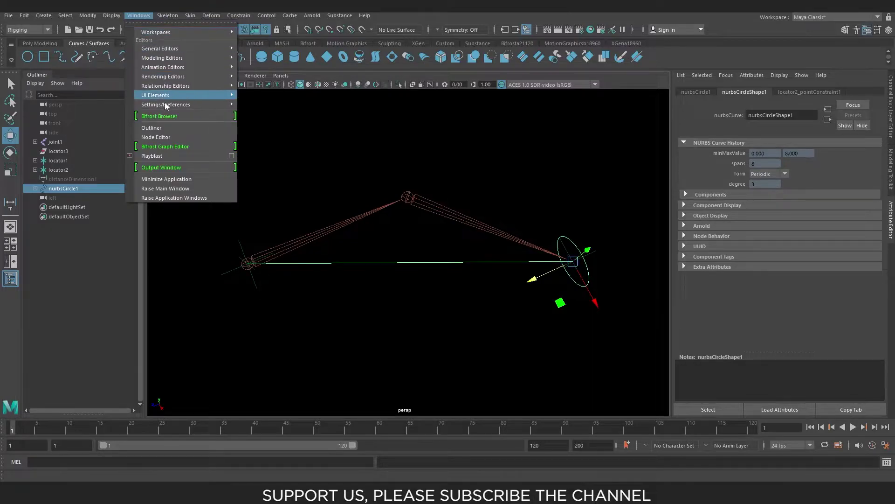
click(167, 138)
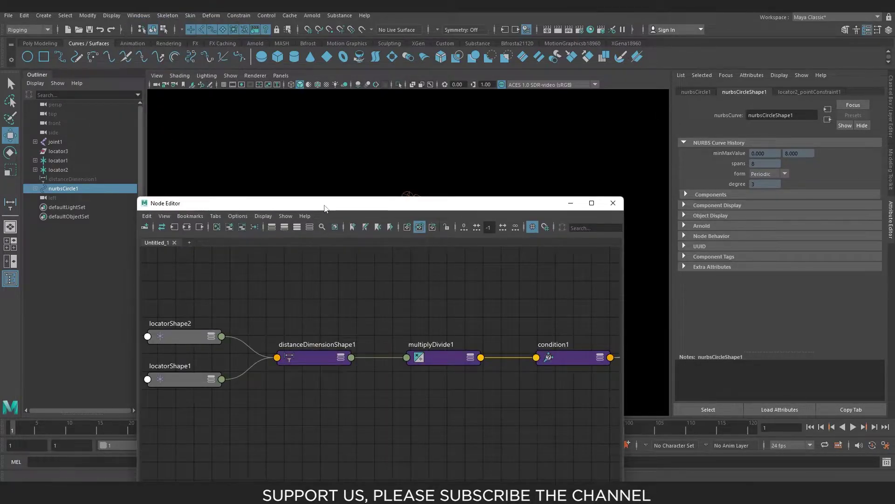
scroll(398, 248, up, 2)
scroll(340, 280, up, 2)
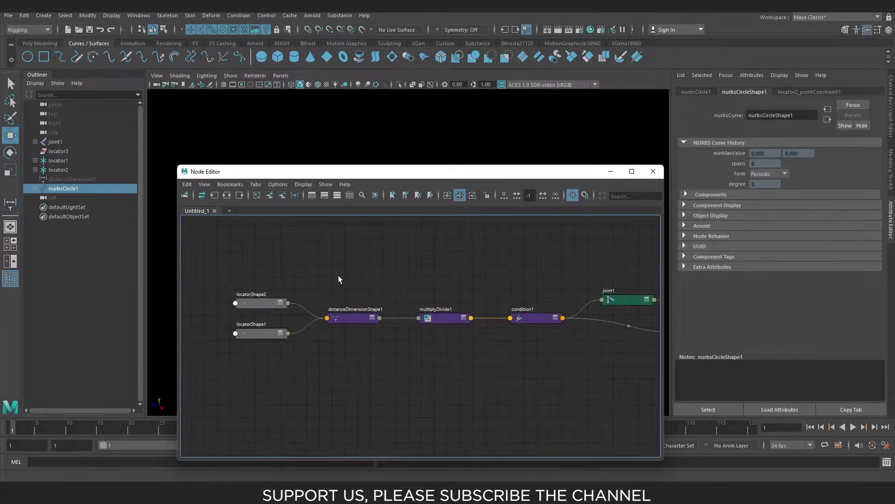
scroll(314, 280, up, 2)
scroll(314, 280, up, 2)
middle_drag(420, 256, 462, 249)
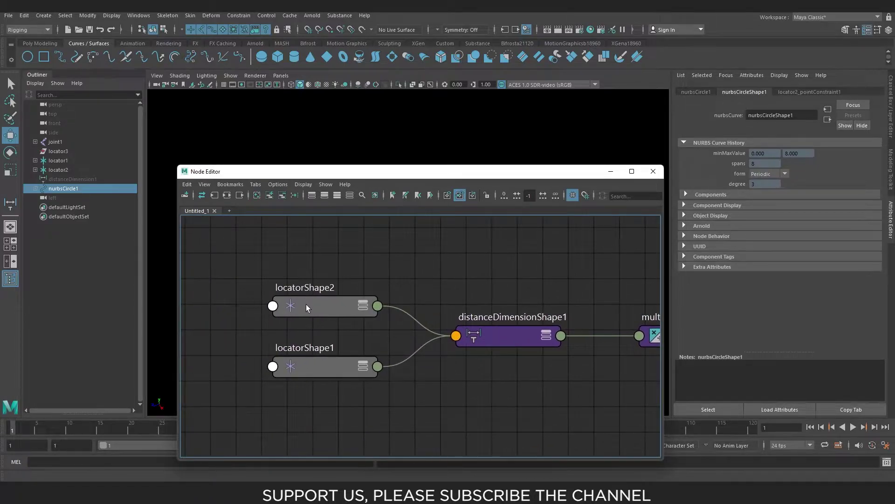
click(306, 304)
click(308, 366)
click(317, 311)
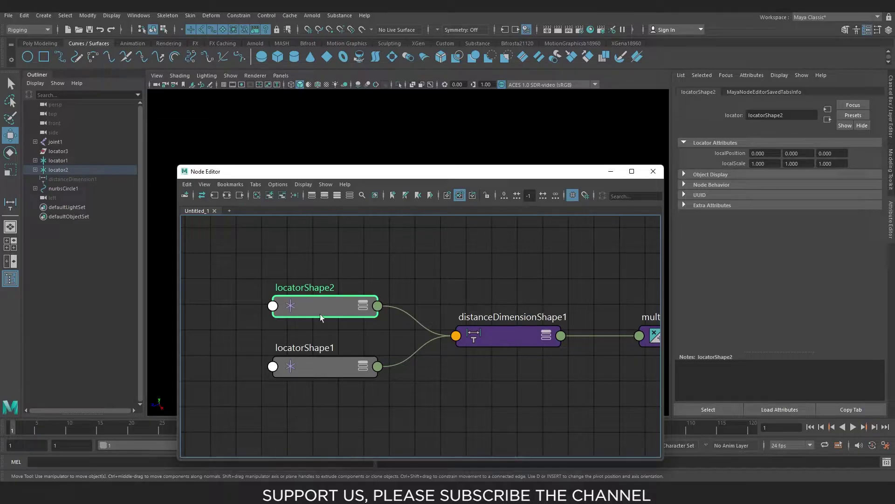
Step: Unhide distanceDimension1 to show its 11.890227 reading, then select locator1
drag(353, 171, 344, 320)
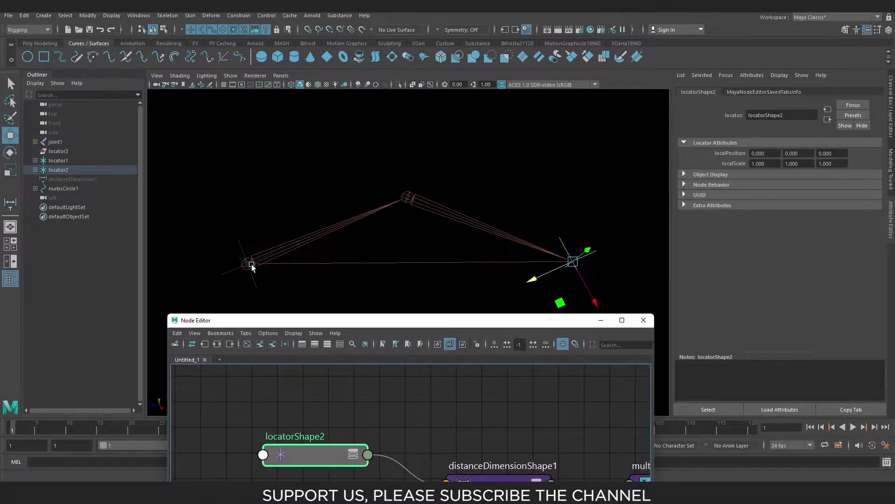
alt+middle_drag(520, 200, 521, 163)
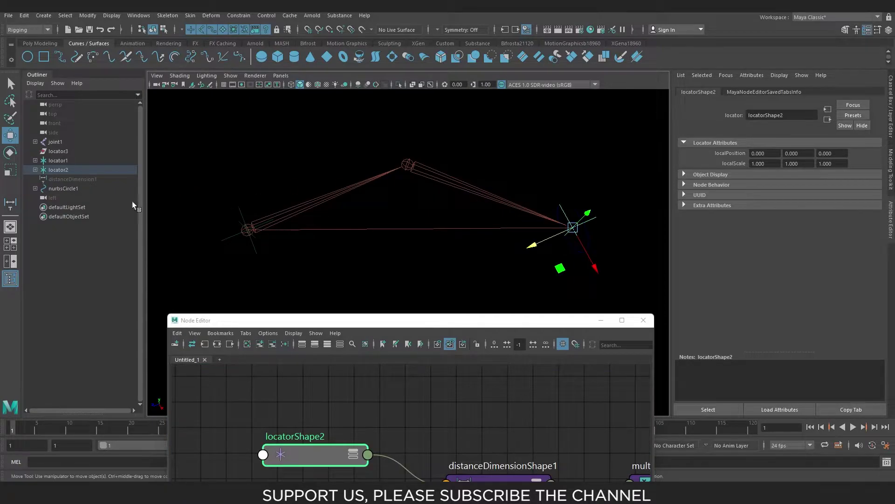
click(87, 179)
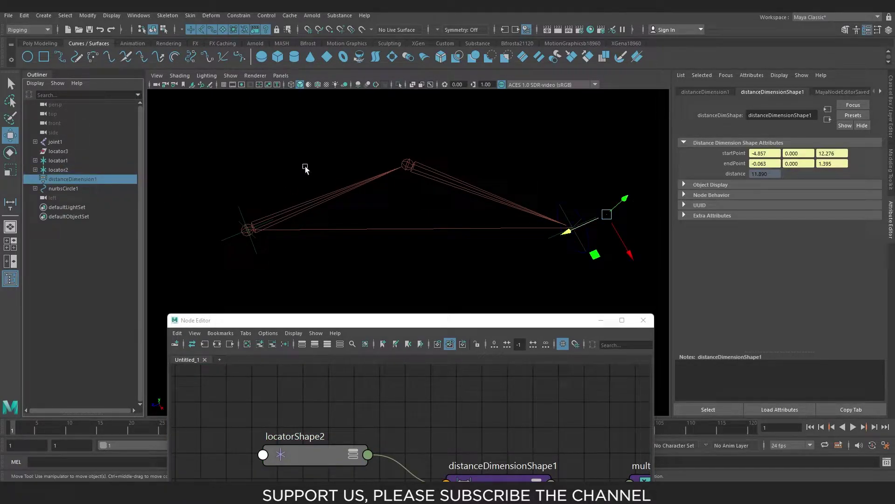
key(shift+h)
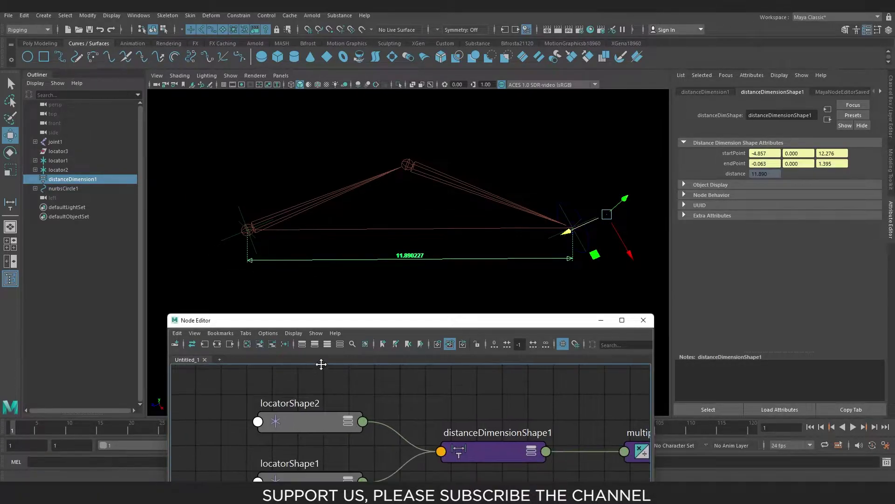
middle_drag(303, 368, 301, 381)
click(249, 230)
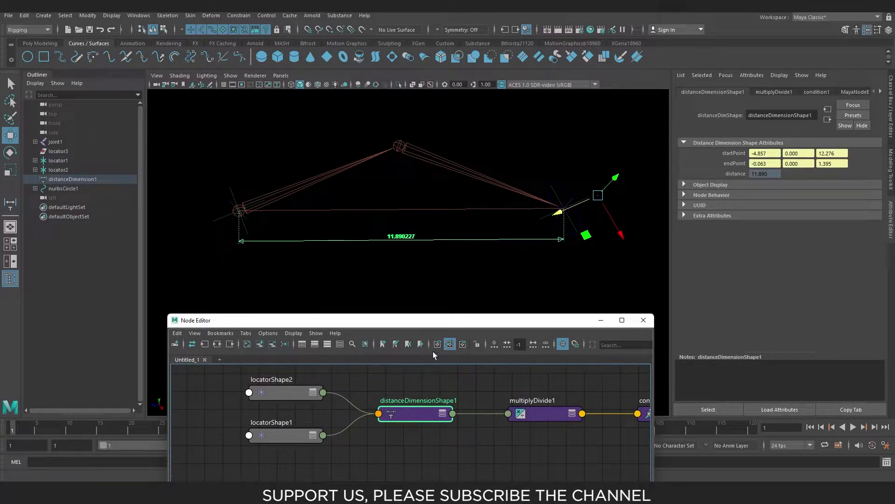
drag(506, 405, 503, 408)
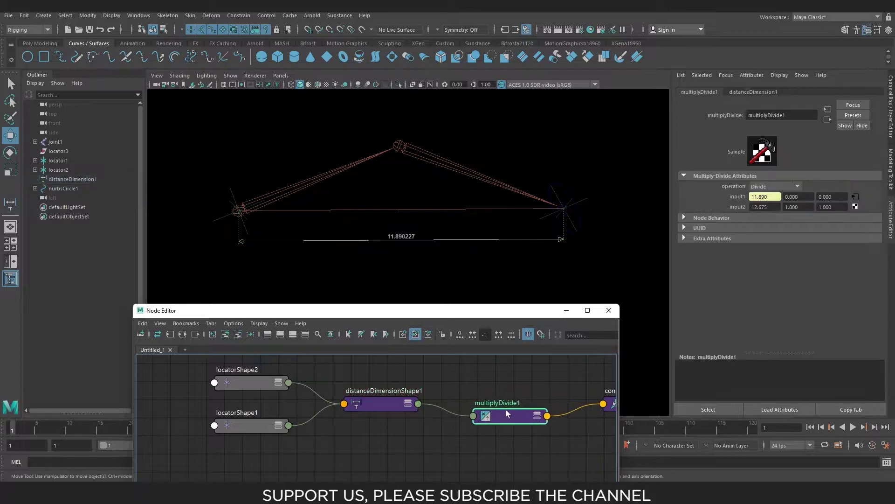
drag(490, 316, 452, 316)
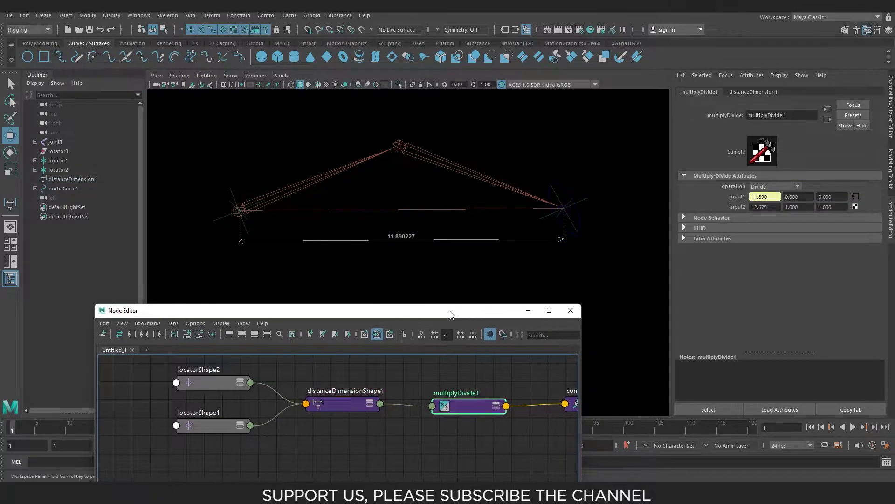
alt+middle_drag(491, 383, 393, 395)
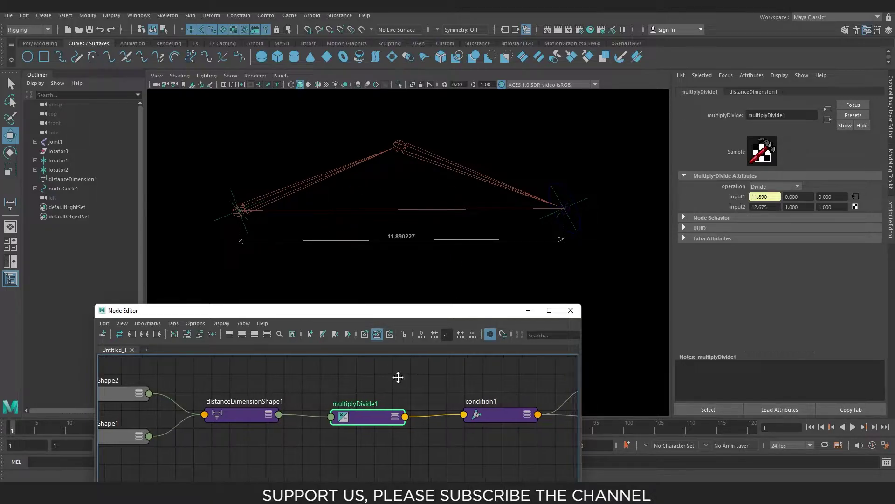
middle_drag(397, 376, 341, 398)
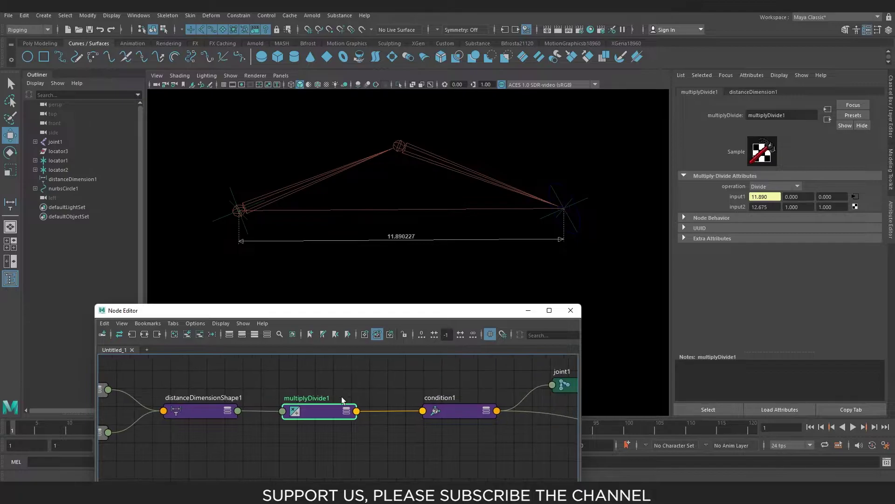
click(449, 410)
middle_drag(468, 437, 316, 432)
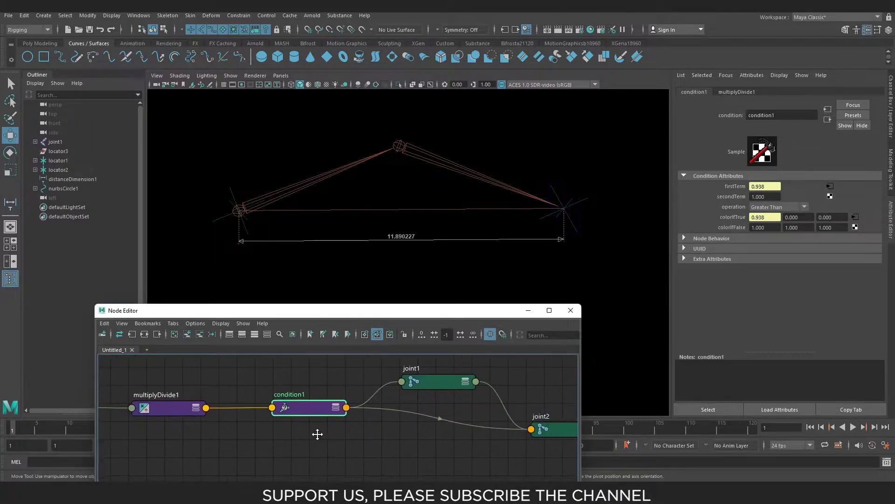
scroll(316, 432, down, 2)
middle_drag(407, 407, 337, 430)
drag(381, 404, 377, 402)
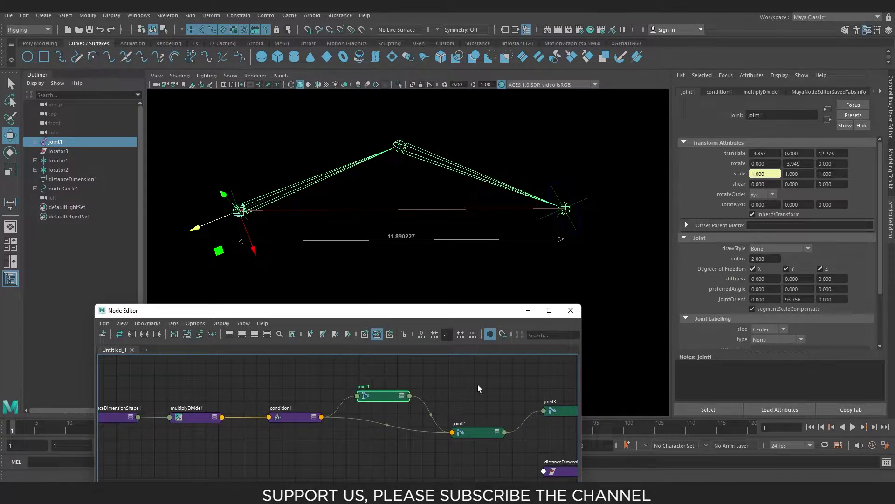
middle_drag(478, 387, 418, 386)
click(449, 431)
click(492, 397)
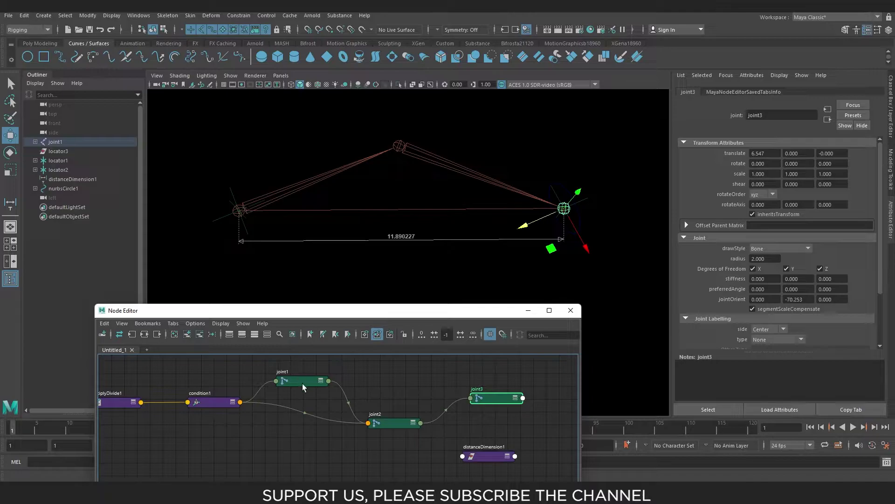
click(390, 425)
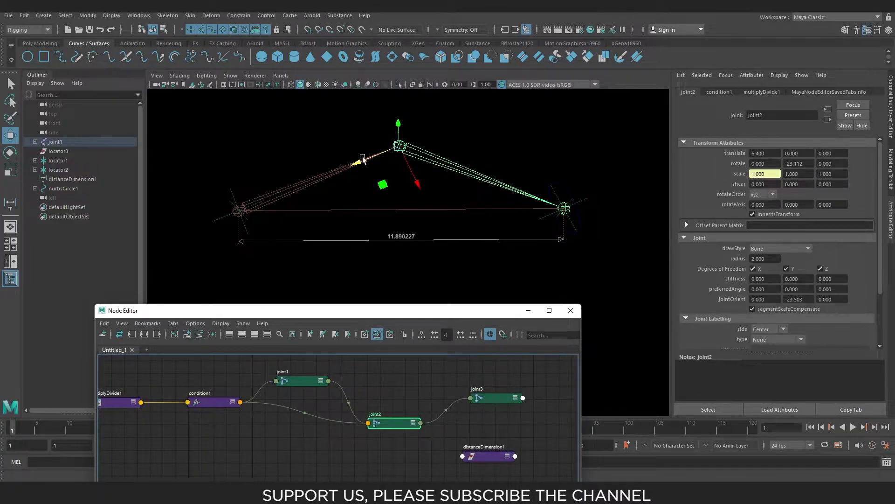
middle_drag(391, 376, 466, 381)
scroll(352, 426, up, 2)
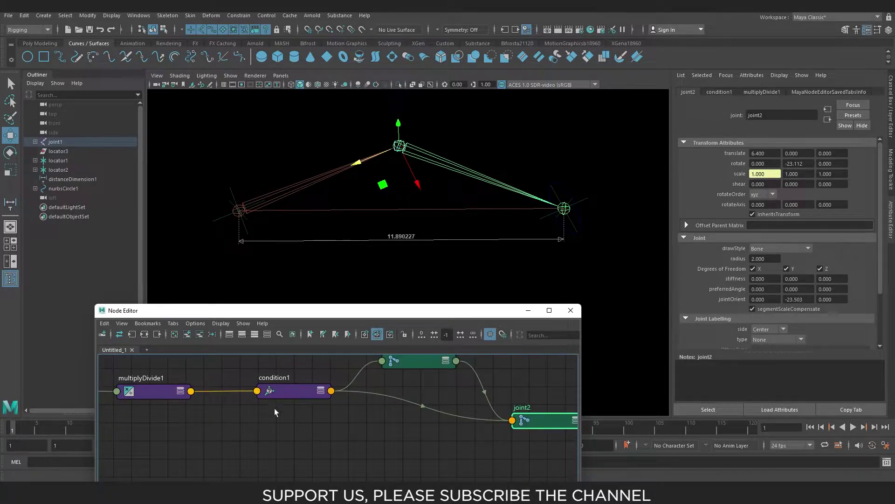
scroll(274, 410, down, 5)
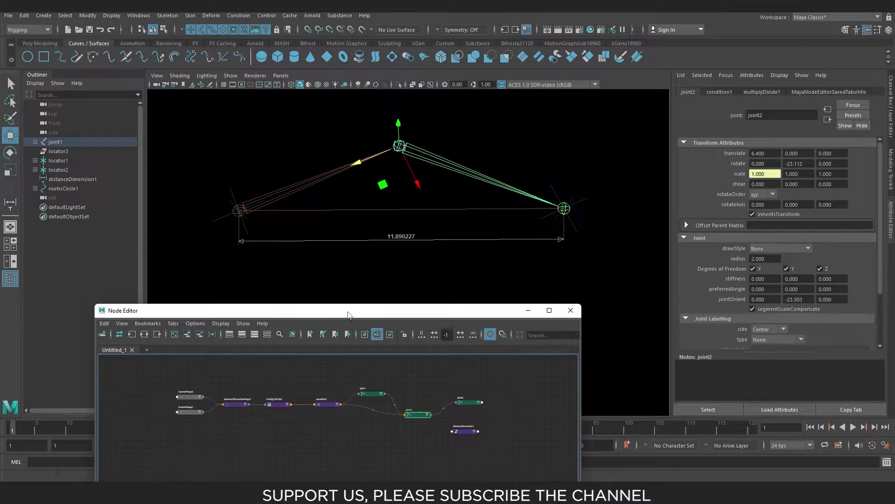
drag(351, 311, 339, 409)
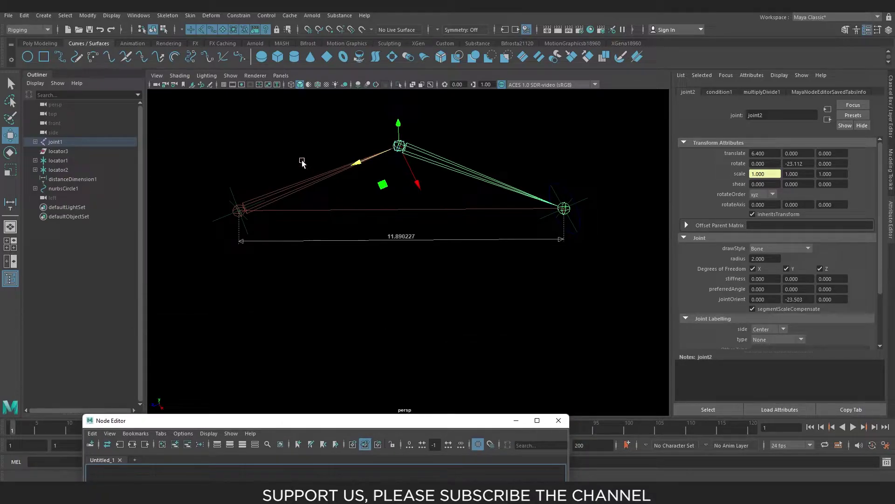
click(223, 85)
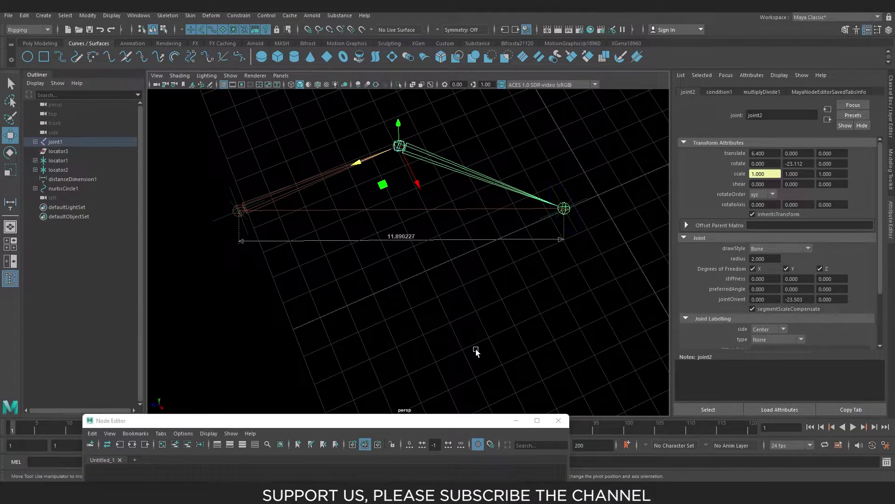
mouse_move(476, 349)
alt+mouse_down()
mouse_move(429, 423)
mouse_move(429, 240)
alt+mouse_up()
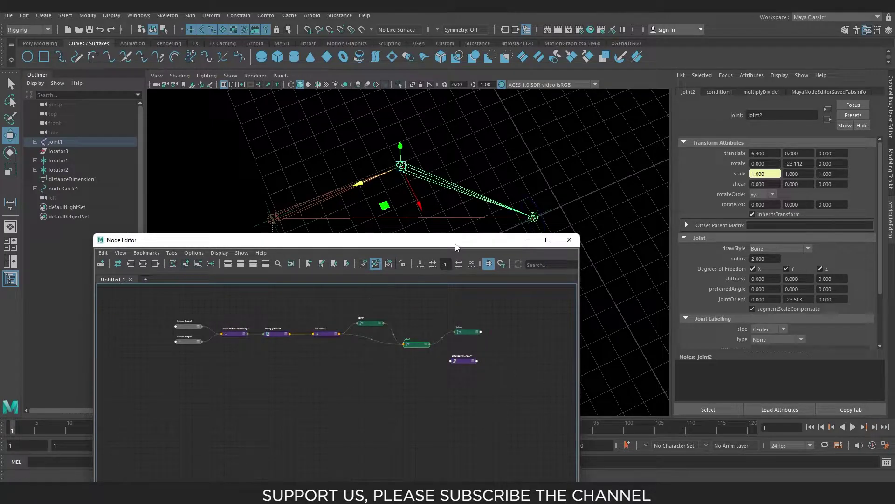
click(515, 238)
mouse_move(502, 261)
alt+mouse_down()
mouse_move(464, 309)
mouse_move(427, 302)
mouse_move(414, 254)
mouse_move(440, 246)
alt+mouse_up()
click(427, 302)
scroll(426, 278, up, 2)
scroll(440, 319, up, 2)
scroll(432, 281, up, 2)
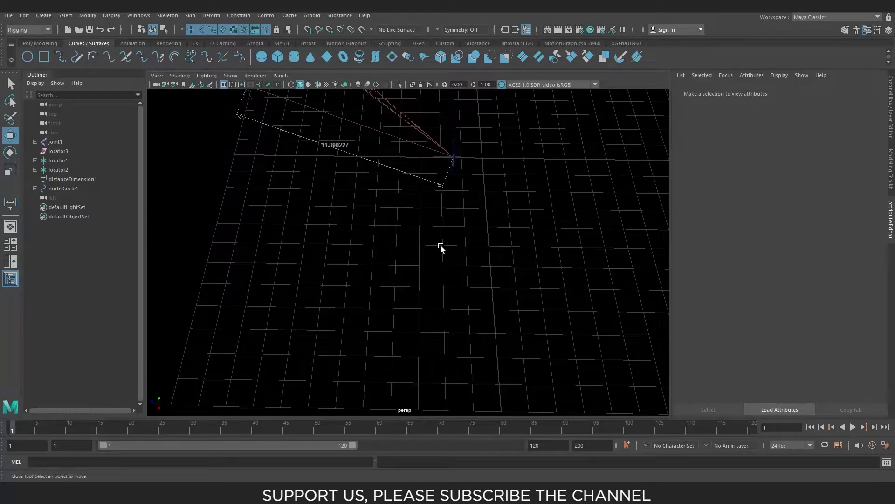
Step: Draw a three-joint chain starting at joint4 beside the original rig, then deselect it
click(167, 16)
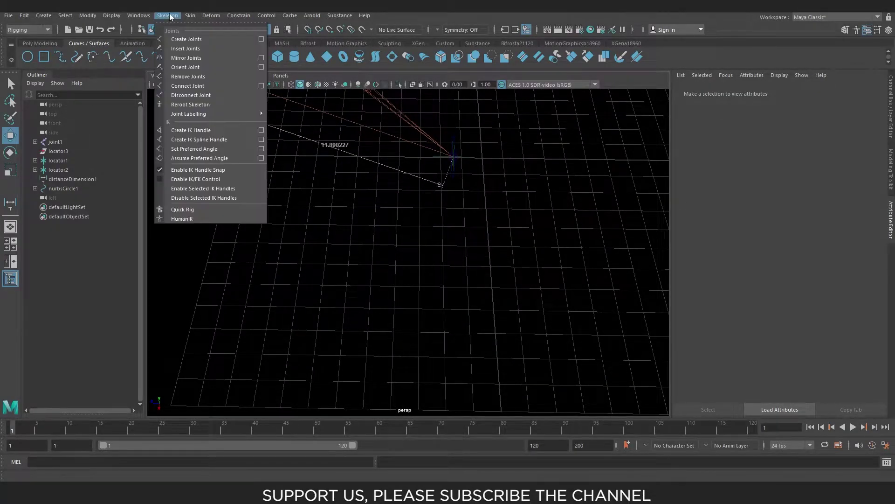
click(190, 42)
click(277, 289)
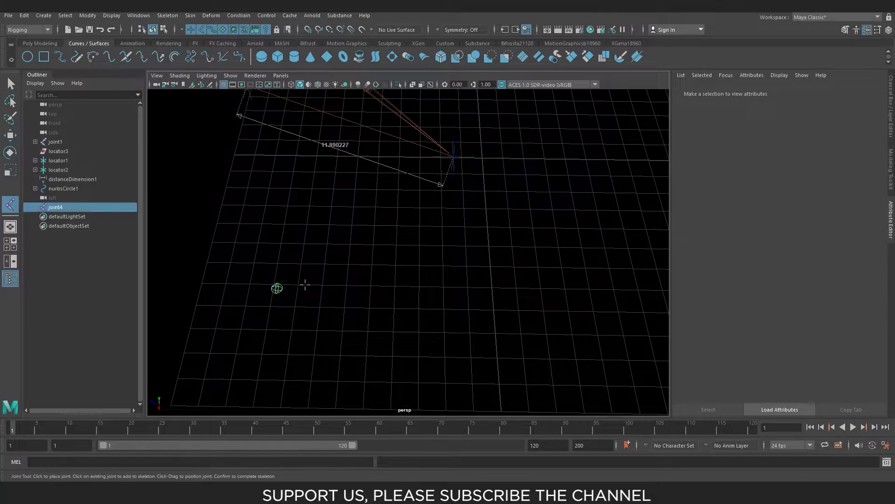
click(416, 260)
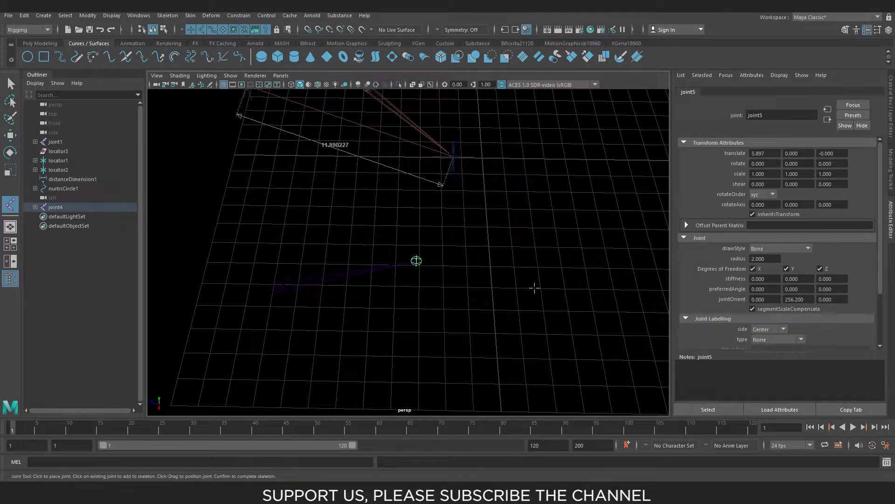
click(535, 288)
key(Return)
mouse_move(477, 305)
alt+mouse_down()
mouse_move(393, 305)
mouse_move(395, 327)
mouse_move(420, 223)
mouse_move(384, 282)
mouse_move(337, 302)
alt+mouse_up()
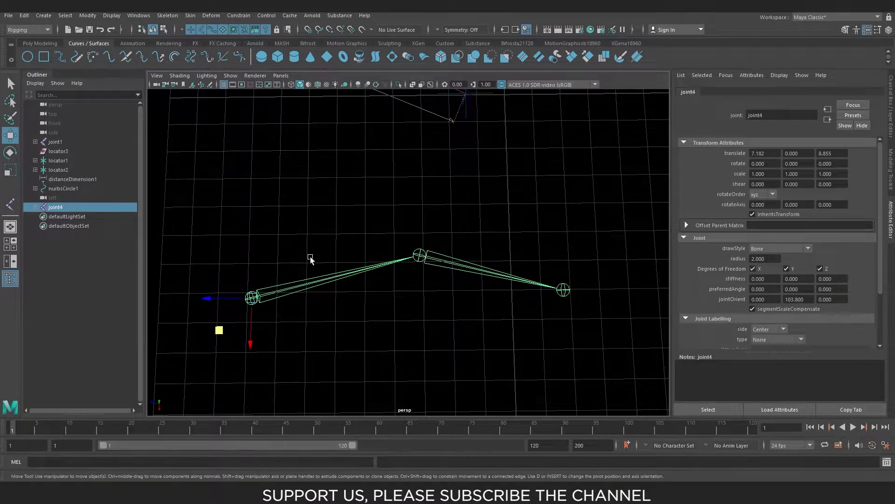
click(278, 231)
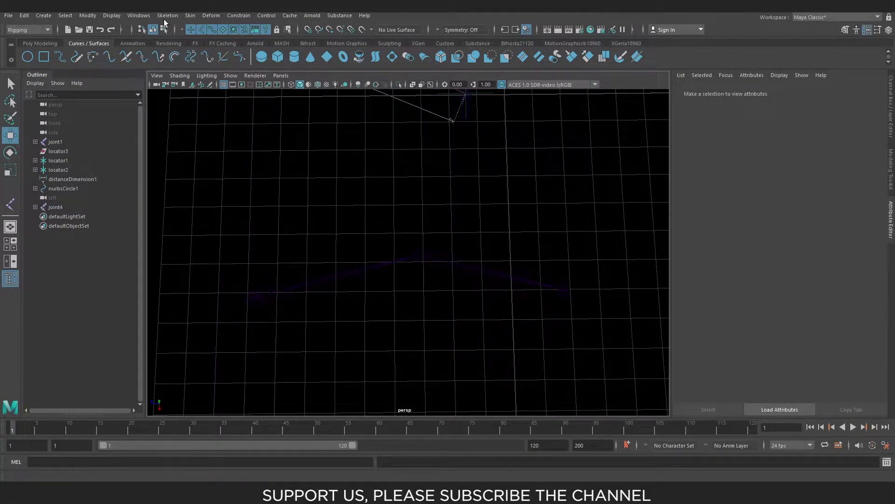
Step: Create ikHandle2 from joint4 to the new chain's end joint, then deselect it
click(166, 16)
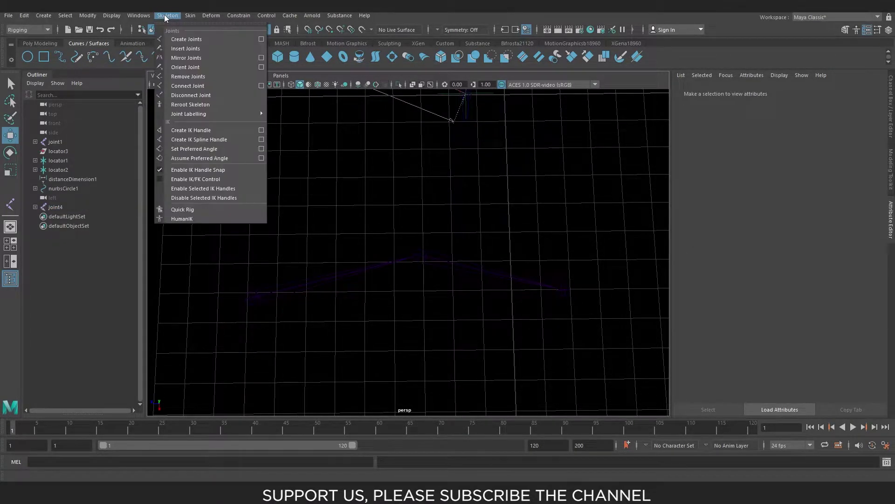
click(261, 130)
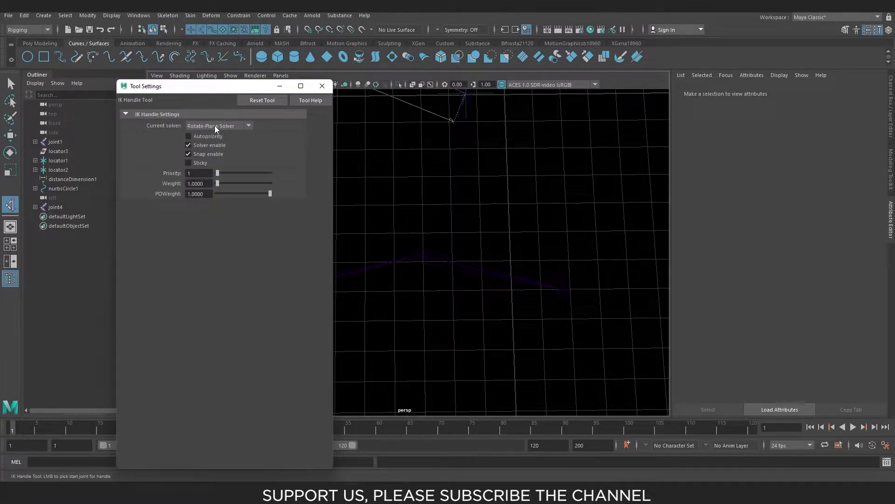
click(322, 86)
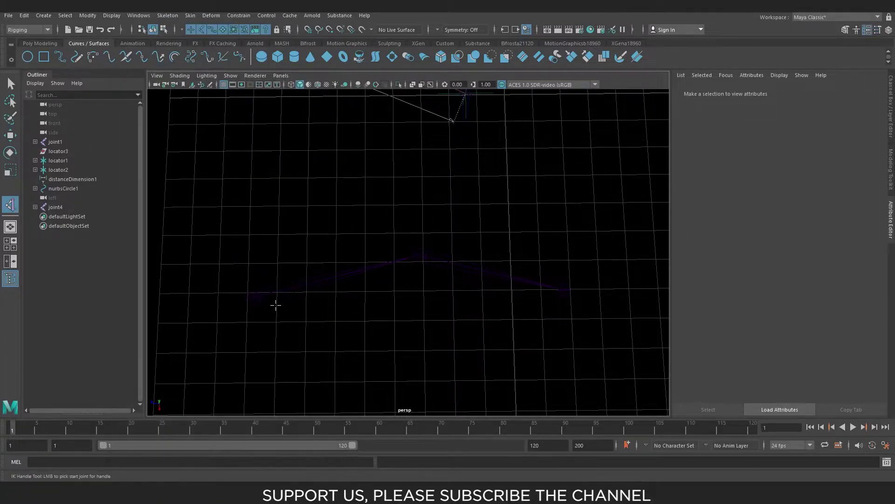
click(251, 297)
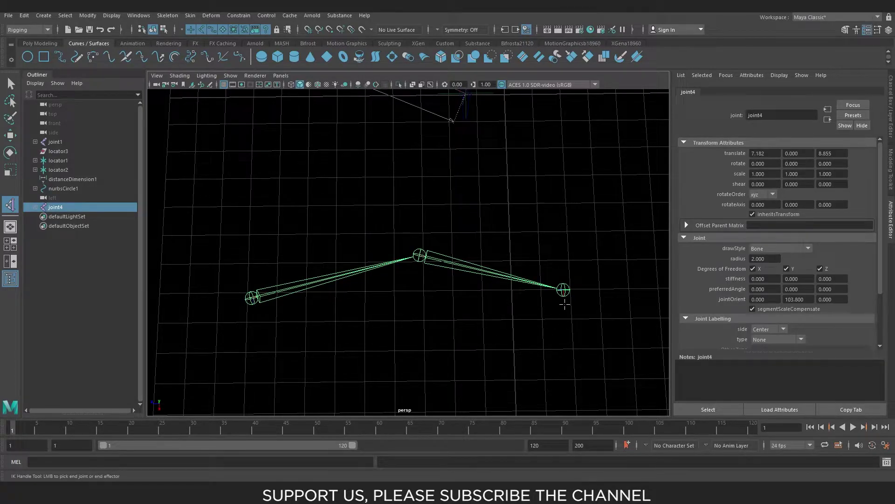
click(563, 289)
key(w)
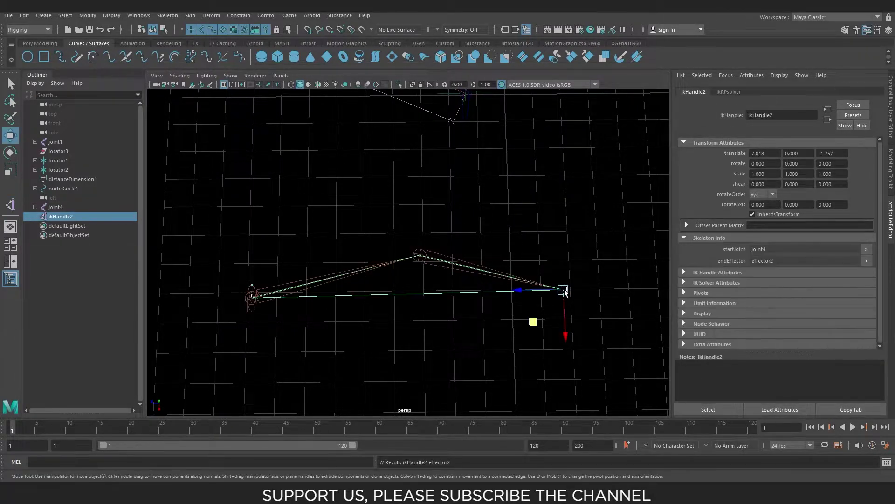
click(595, 353)
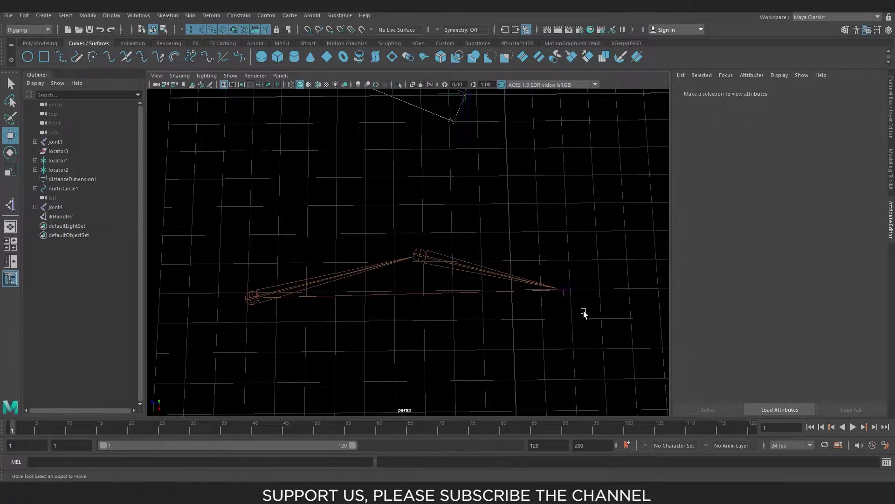
Step: Frame both arm chains in the view and marquee-select the first rig's IK handle
alt+drag(584, 312, 576, 309)
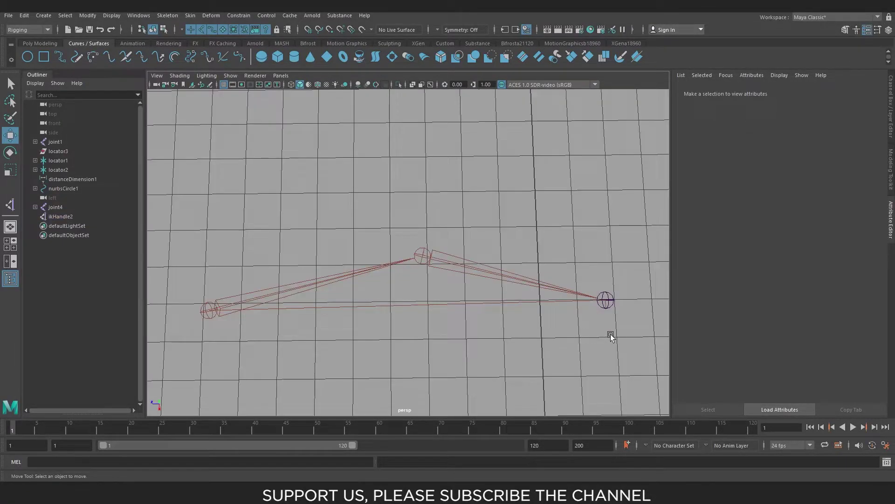
mouse_move(610, 334)
alt+mouse_down()
mouse_move(611, 320)
mouse_move(565, 326)
alt+mouse_up()
scroll(505, 295, up, 3)
scroll(506, 301, up, 2)
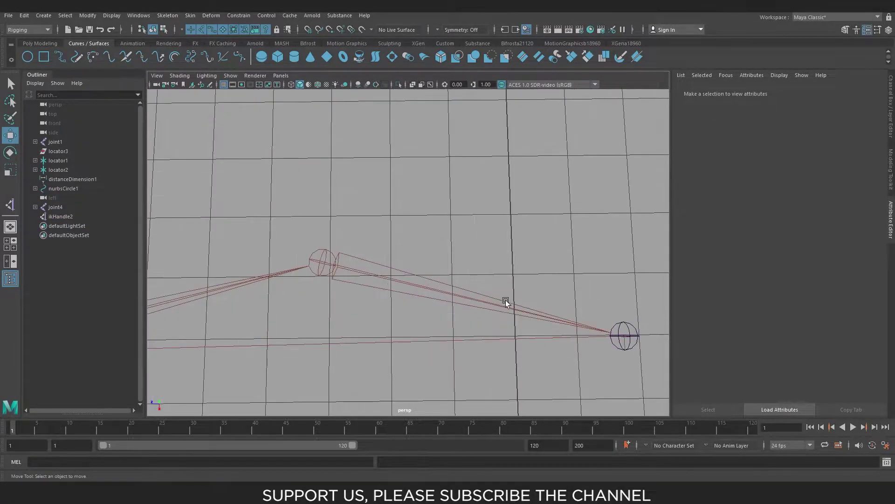
alt+middle_drag(469, 256, 444, 234)
scroll(444, 234, down, 2)
alt+drag(450, 234, 486, 248)
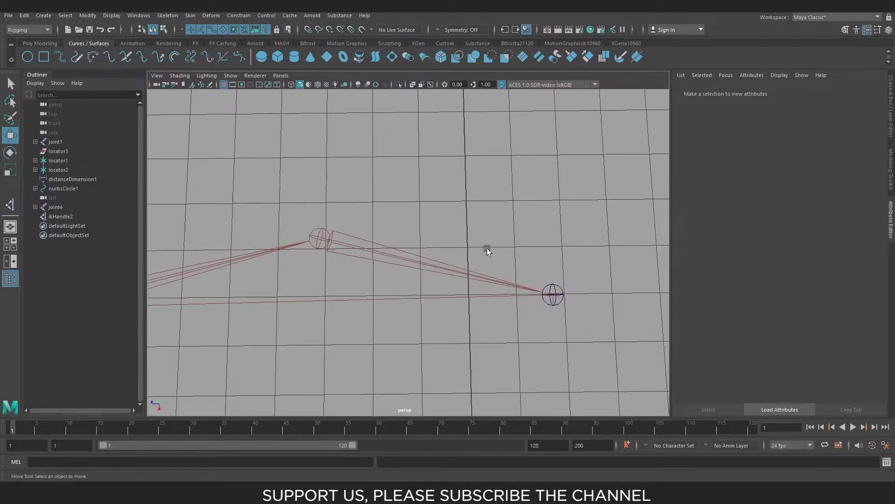
alt+middle_drag(486, 248, 482, 270)
scroll(354, 214, down, 3)
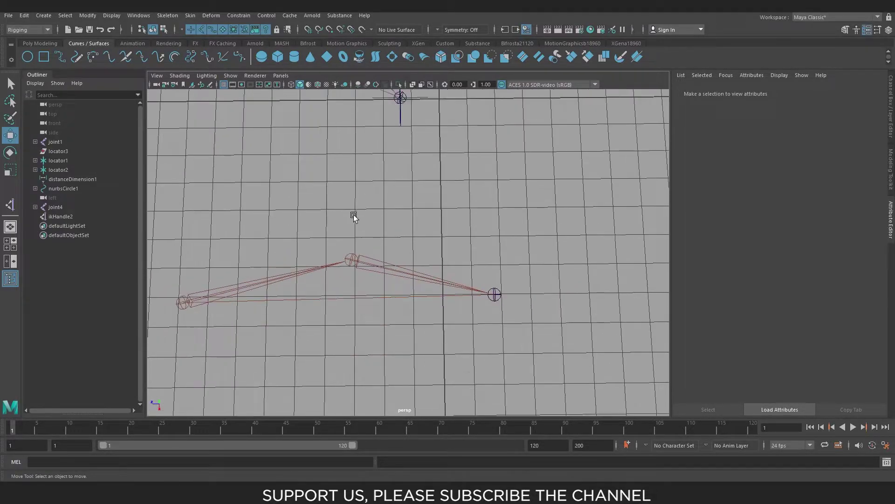
scroll(354, 214, down, 2)
alt+drag(365, 198, 386, 217)
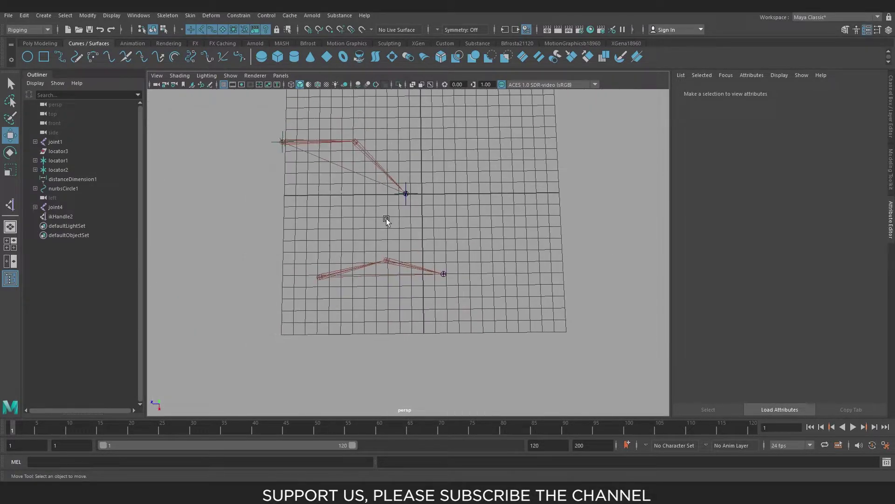
alt+middle_drag(386, 218, 411, 219)
drag(270, 127, 470, 240)
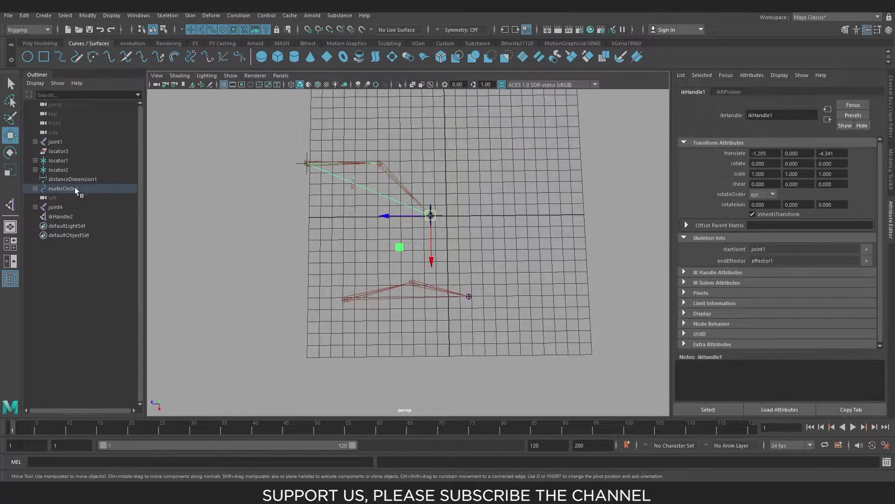
Step: Hide the first rig's joint1, locators, distanceDimension1 and nurbsCircle1
click(59, 141)
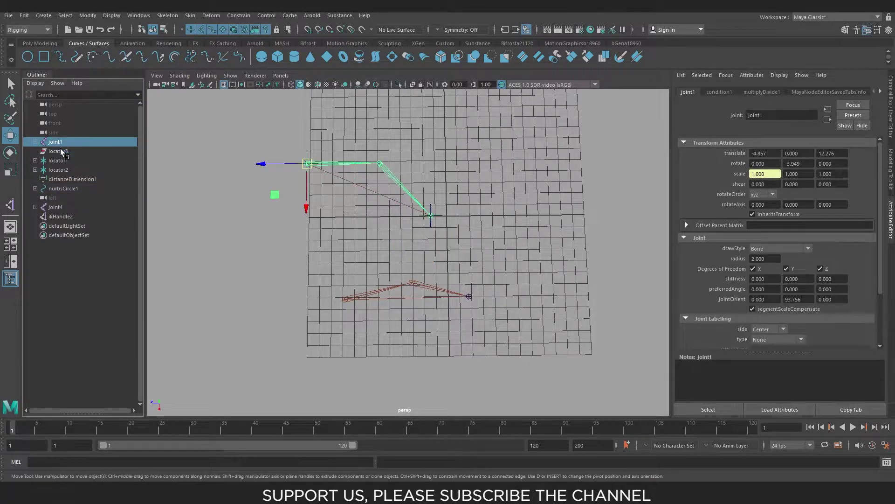
shift+drag(61, 152, 59, 189)
shift+click(58, 188)
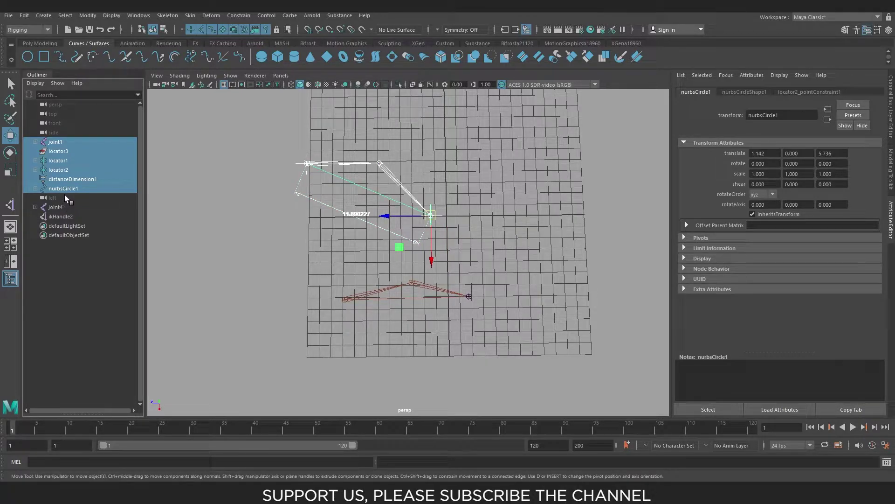
key(ctrl+h)
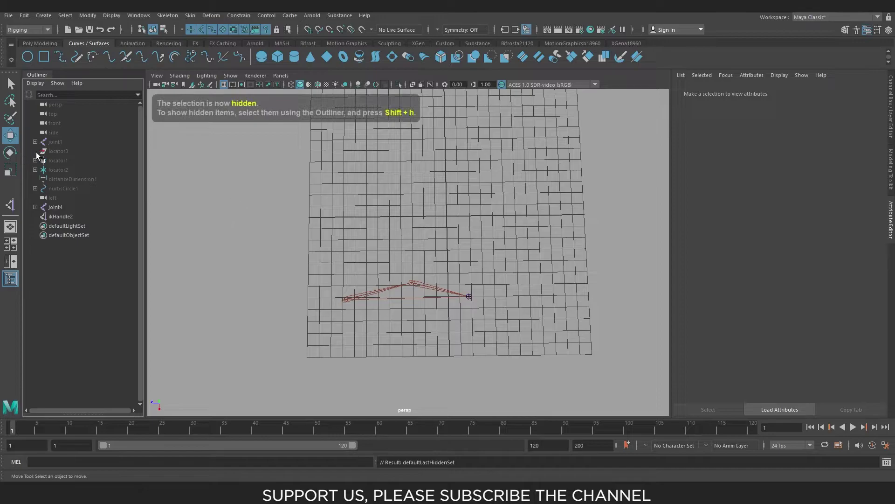
Step: Group joint1 through the left camera into group1, then expand the joint4 hierarchy
click(60, 142)
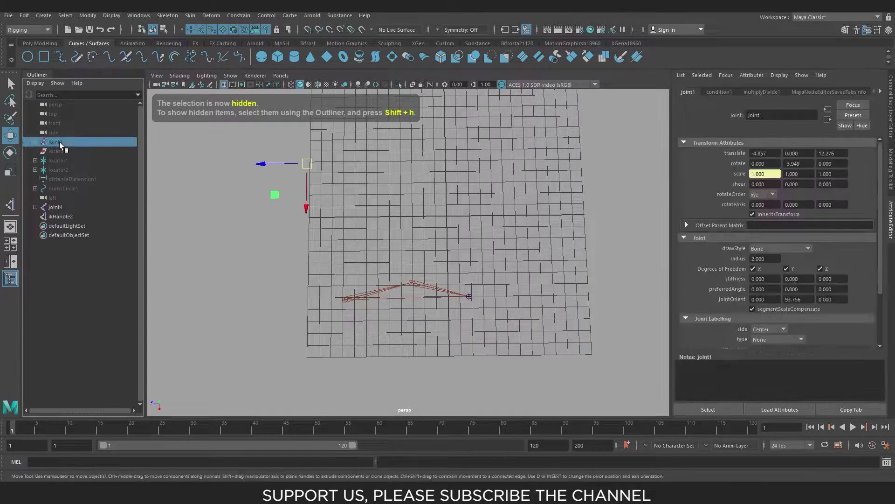
ctrl+click(58, 196)
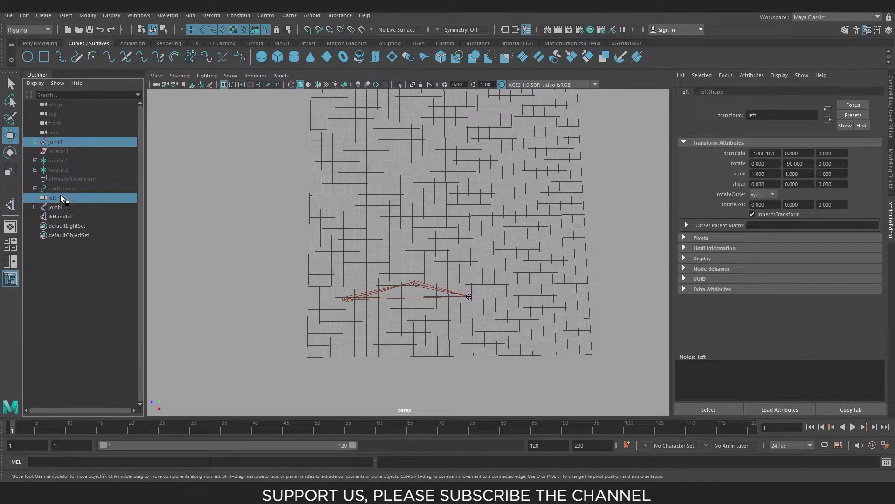
click(66, 139)
shift+click(55, 197)
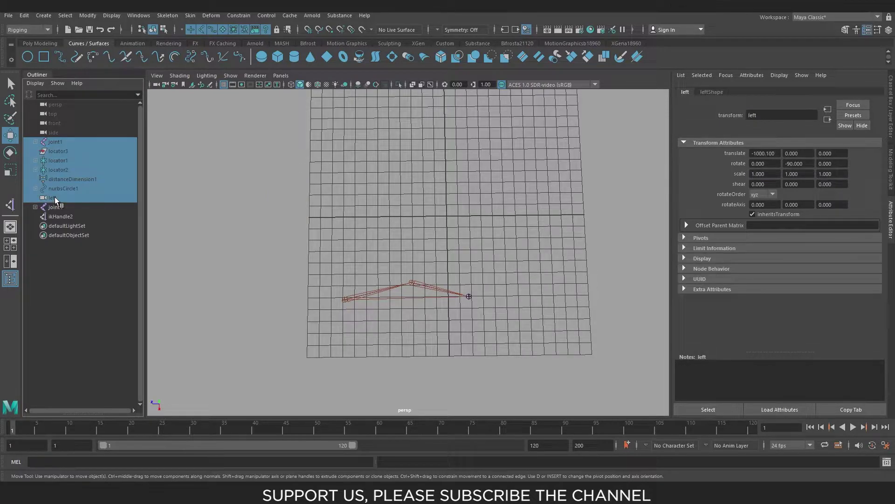
key(ctrl+g)
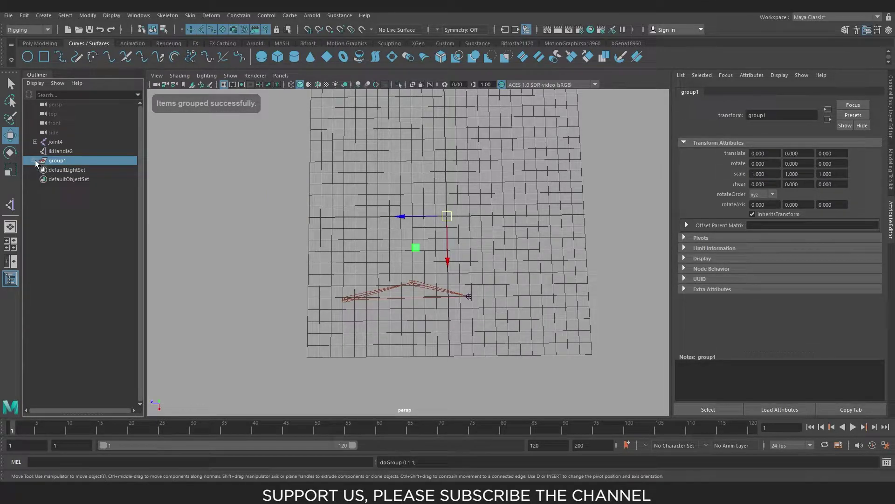
click(35, 142)
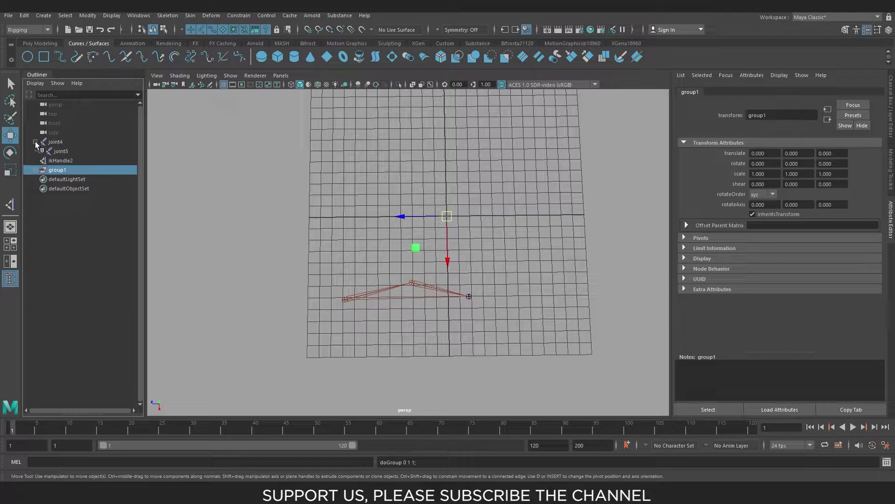
click(41, 150)
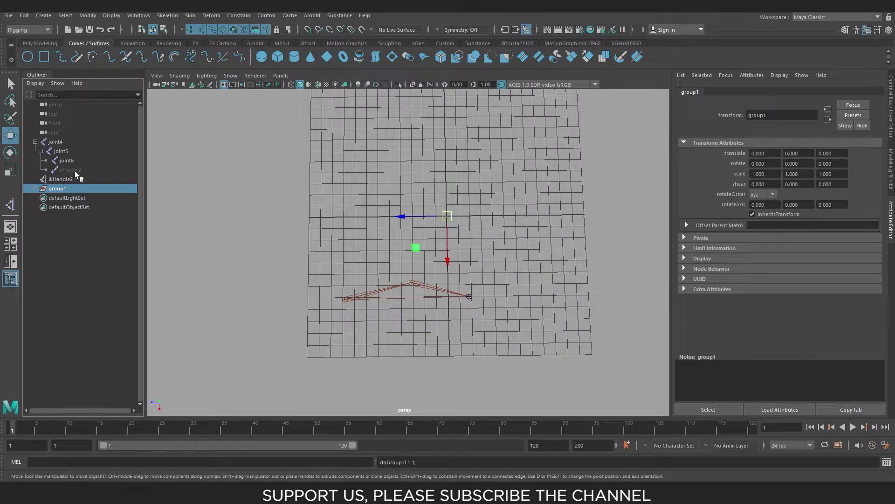
Step: Select ikHandle2 and drag it so the joint4 arm bends
click(35, 142)
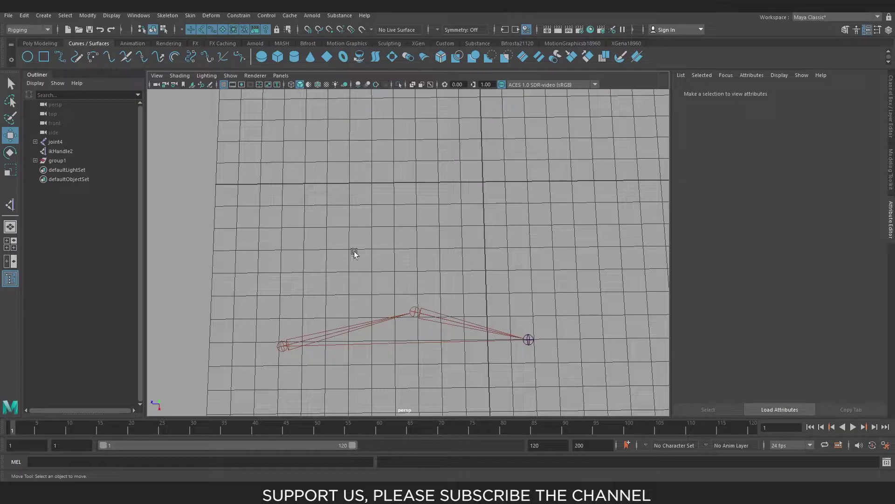
scroll(442, 236, down, 1)
scroll(415, 298, down, 1)
scroll(386, 362, down, 1)
scroll(368, 332, down, 1)
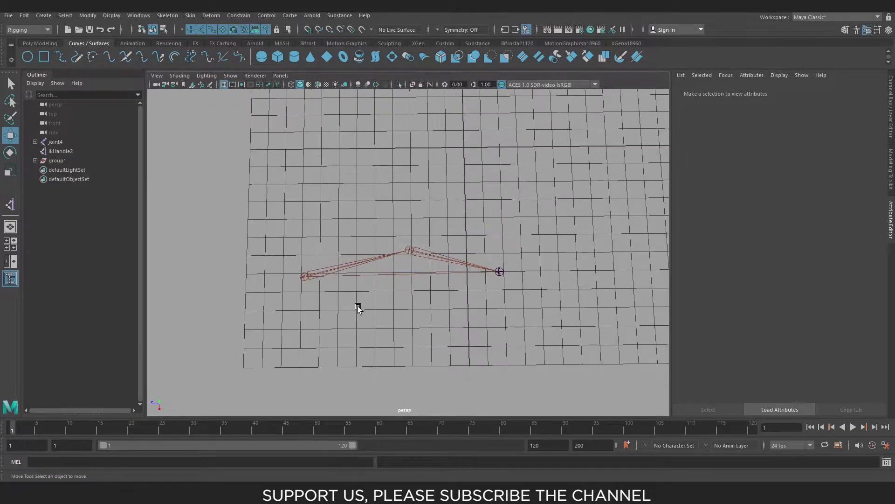
scroll(358, 308, up, 2)
scroll(451, 330, up, 1)
click(65, 151)
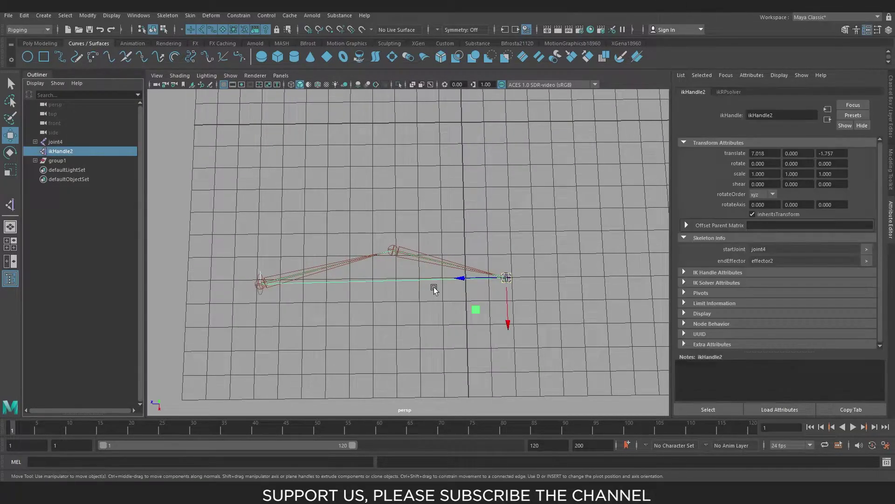
drag(468, 279, 436, 280)
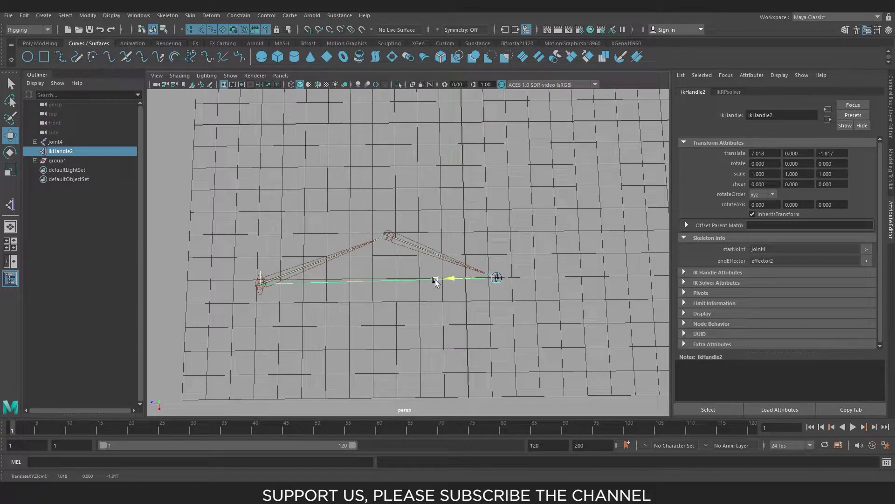
drag(419, 309, 471, 311)
Step: Undo a further handle move, leaving ikHandle2 at 7.018, 0, -1.757
scroll(471, 312, up, 2)
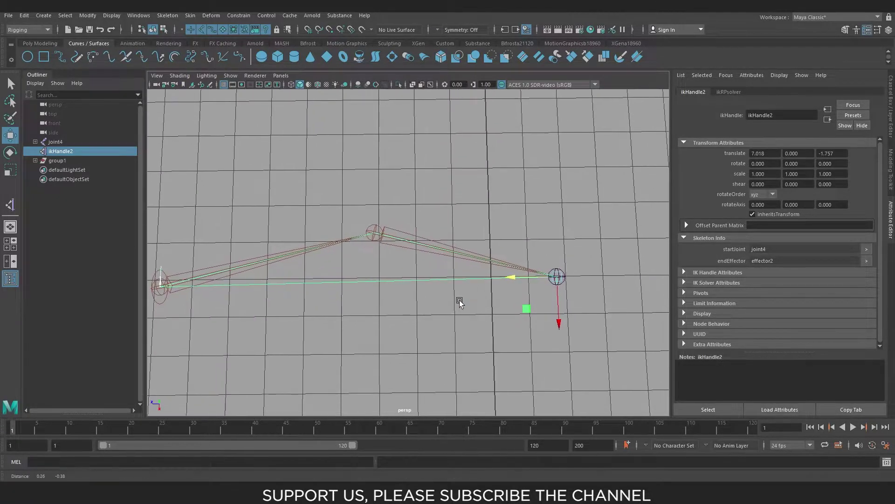
scroll(441, 305, down, 2)
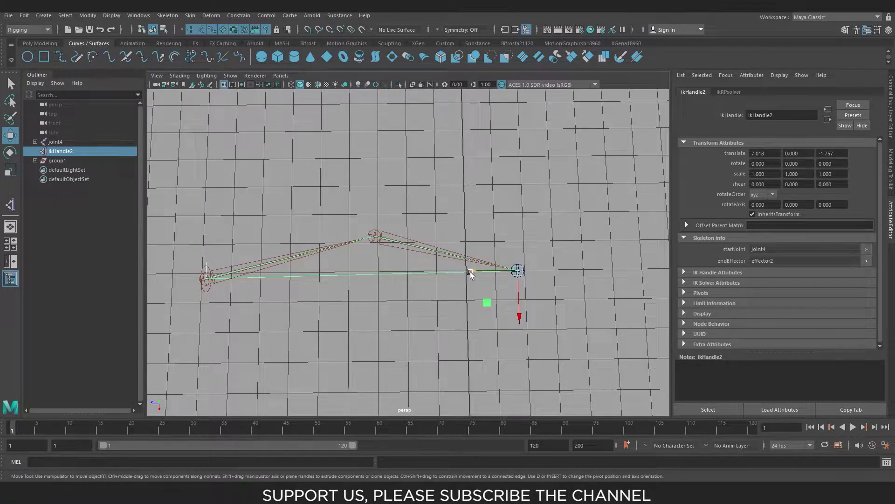
drag(471, 271, 480, 273)
key(ctrl+z)
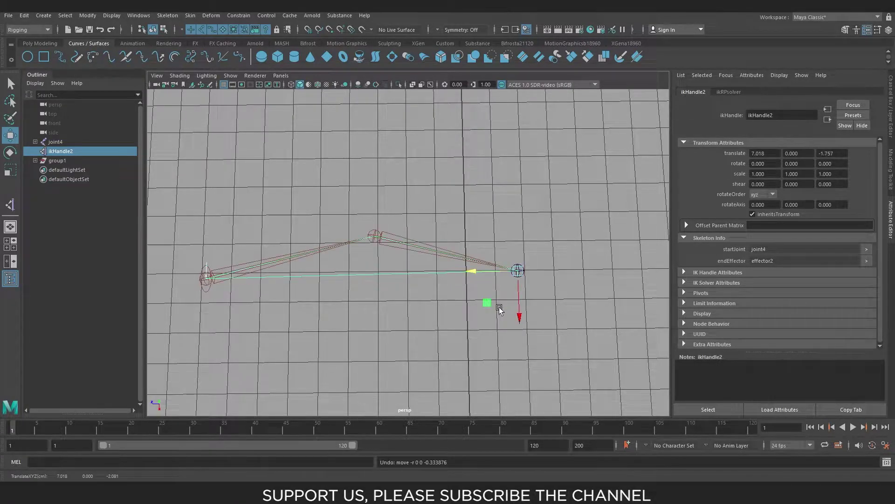
mouse_move(418, 275)
alt+mouse_down()
mouse_move(404, 306)
mouse_move(380, 276)
mouse_move(379, 314)
mouse_move(363, 292)
mouse_move(511, 328)
alt+mouse_up()
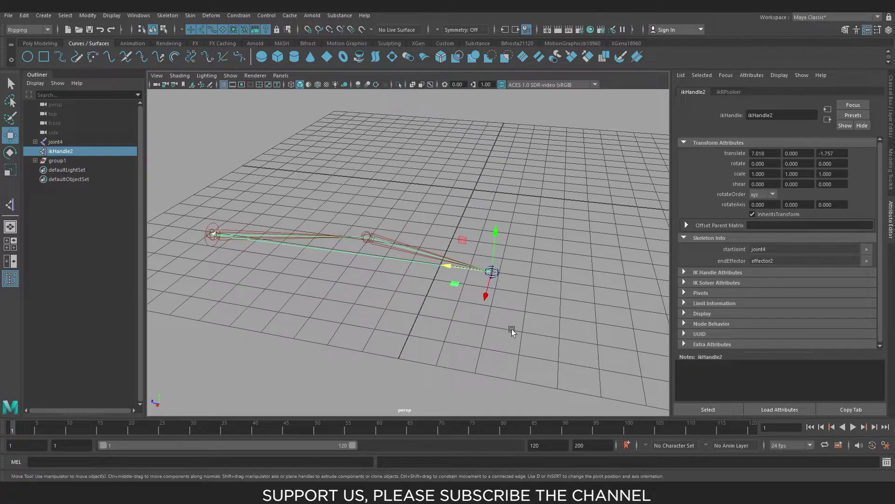
alt+drag(476, 278, 474, 273)
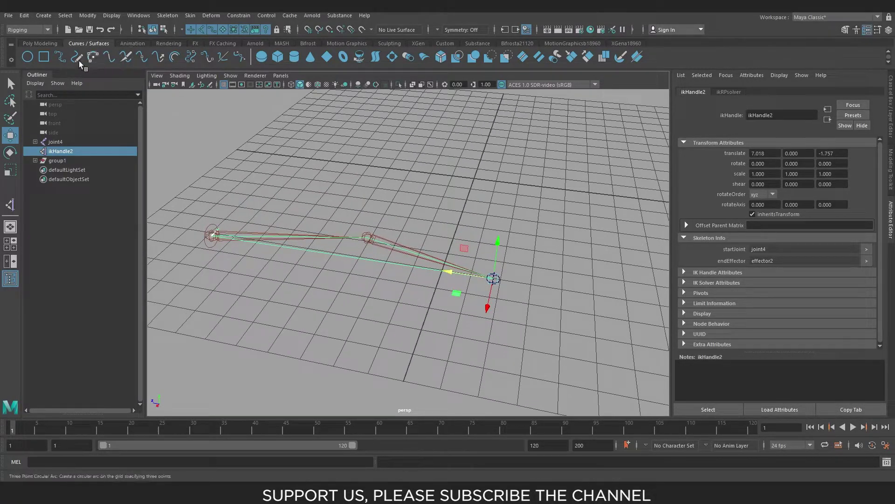
Step: Create a NURBS circle and point-snap it onto the wrist joint
click(29, 58)
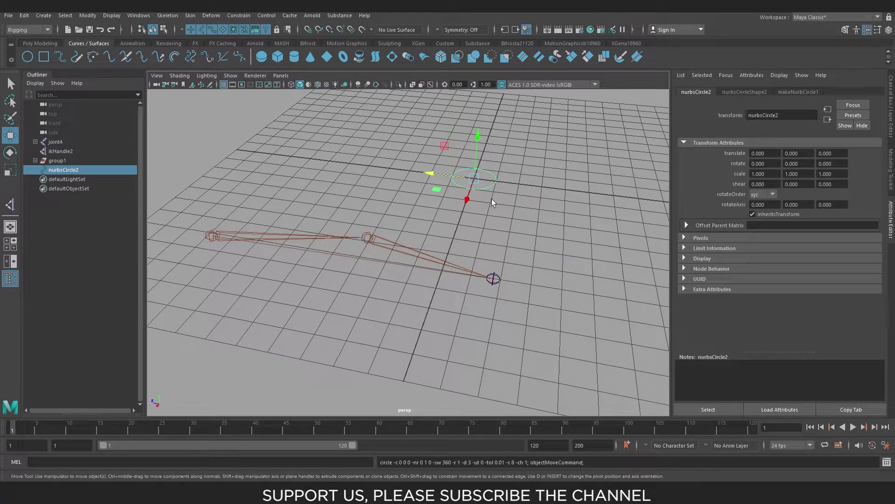
click(476, 184)
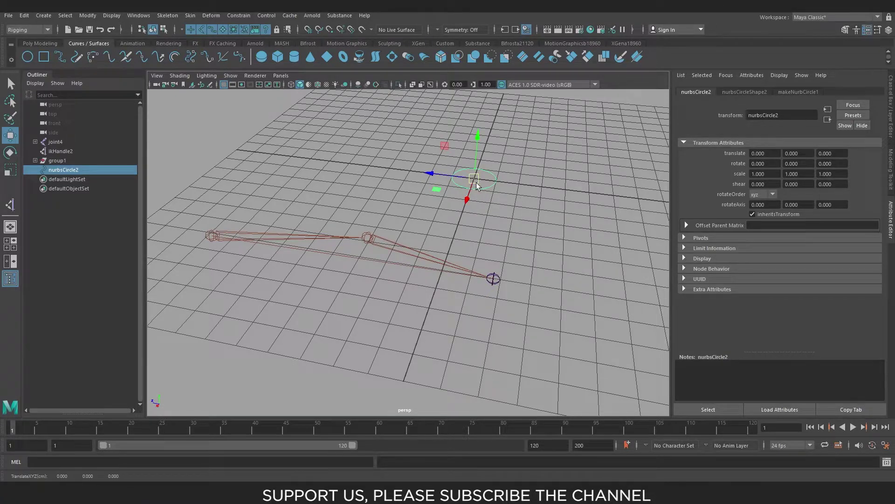
key(v)
mouse_move(493, 279)
mouse_down()
mouse_move(523, 256)
mouse_move(547, 273)
mouse_up()
Step: Set the circle's Rotate X to 90 and show the Channel Box
key(e)
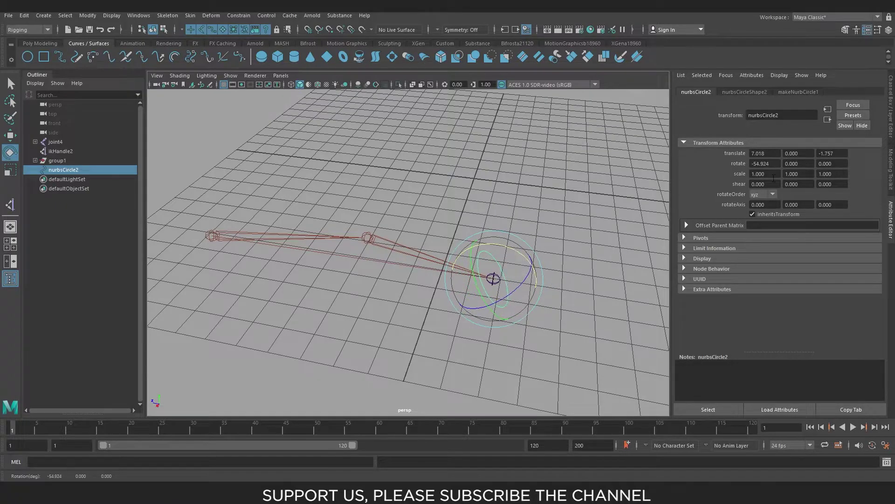
double_click(779, 165)
text(90)
key(Return)
click(516, 236)
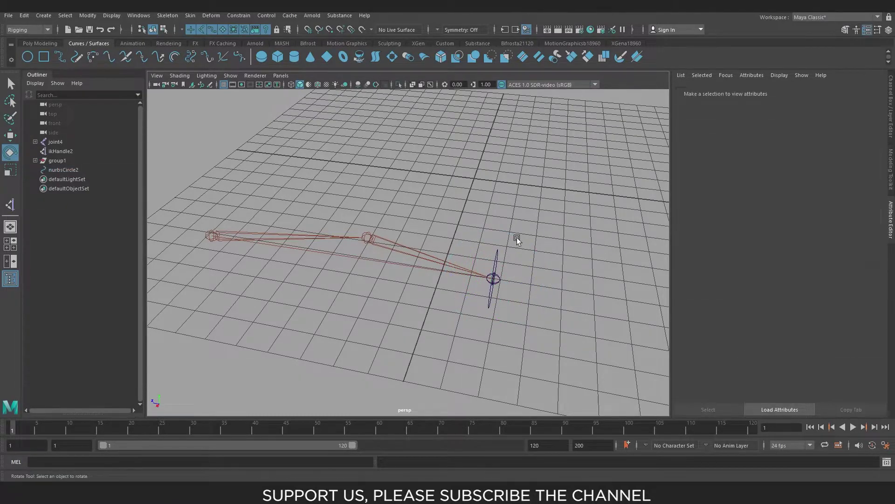
click(498, 254)
mouse_move(498, 254)
alt+mouse_down()
mouse_move(519, 251)
mouse_move(372, 110)
alt+mouse_up()
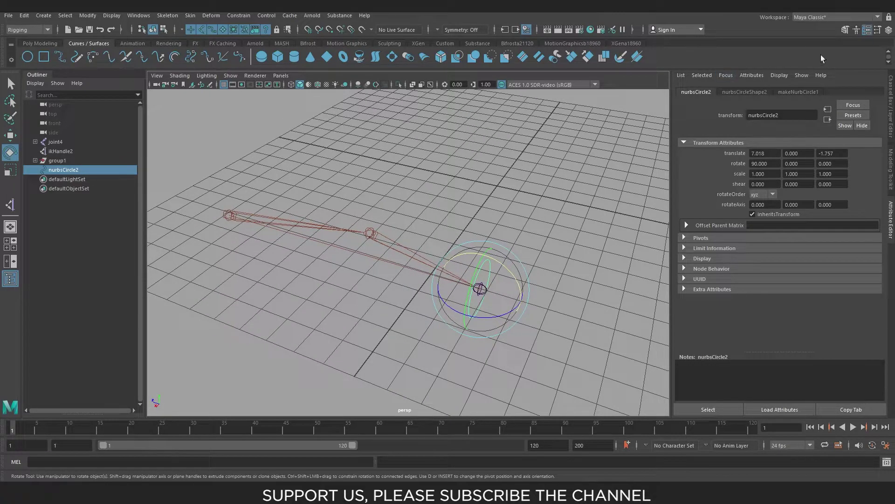
click(889, 30)
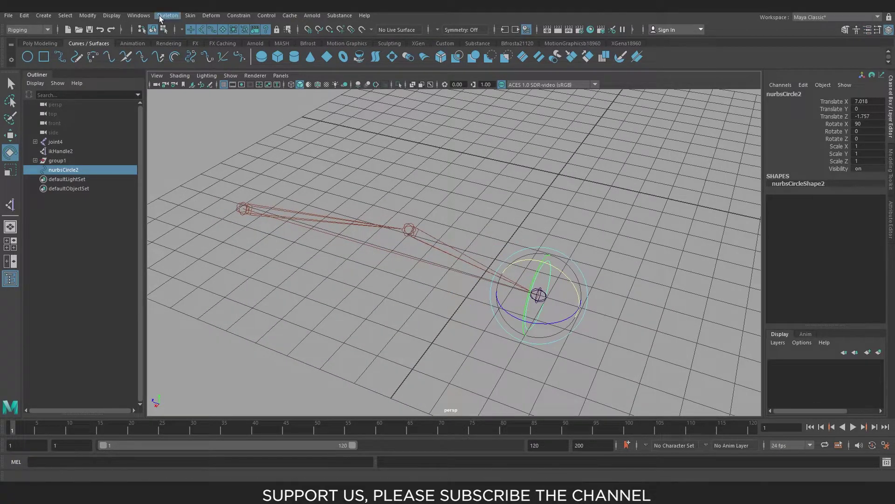
Step: Freeze transformations on nurbsCircle2 so its channels are zeroed
click(90, 16)
mouse_move(118, 39)
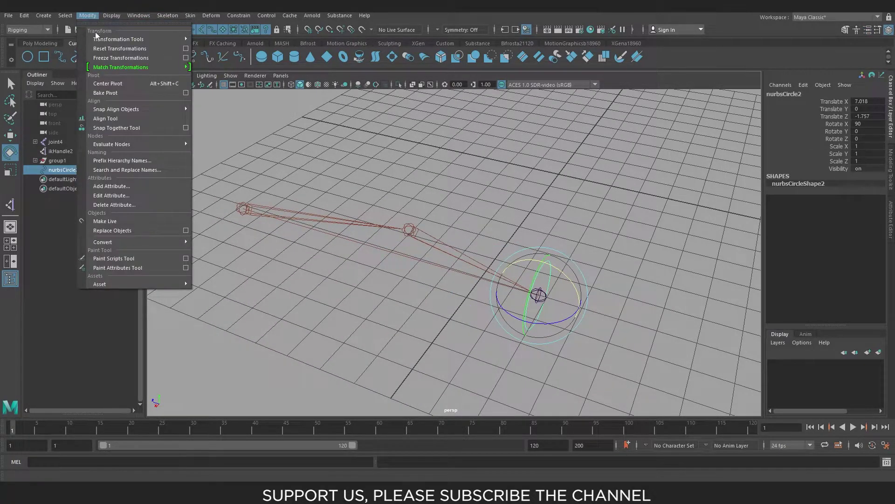
click(116, 57)
click(541, 247)
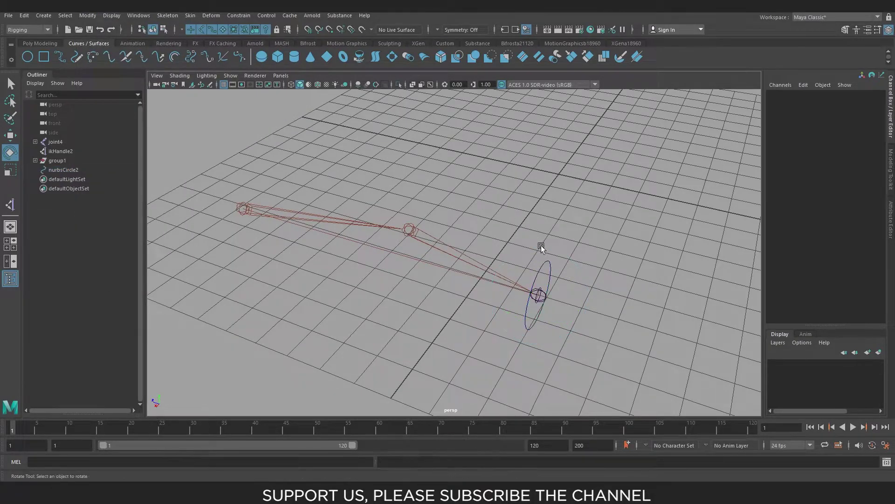
click(550, 260)
alt+drag(549, 260, 566, 219)
click(566, 219)
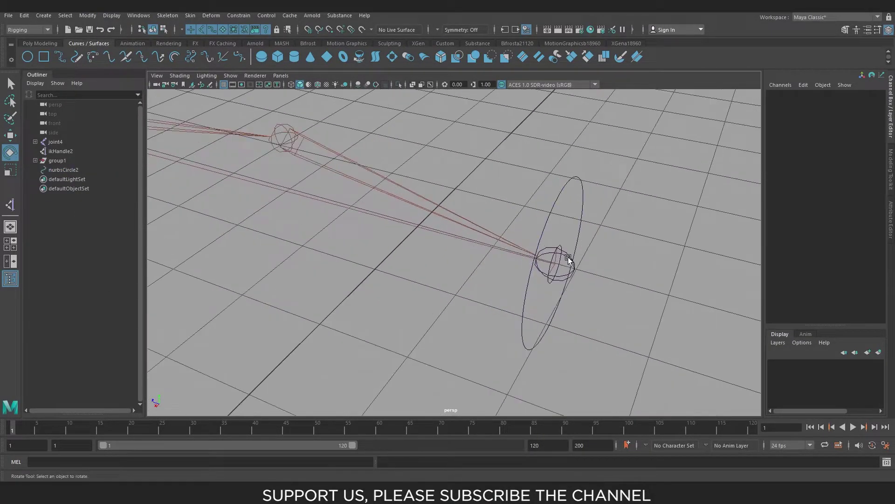
mouse_move(568, 259)
alt+mouse_down()
mouse_move(578, 275)
mouse_move(525, 264)
alt+mouse_up()
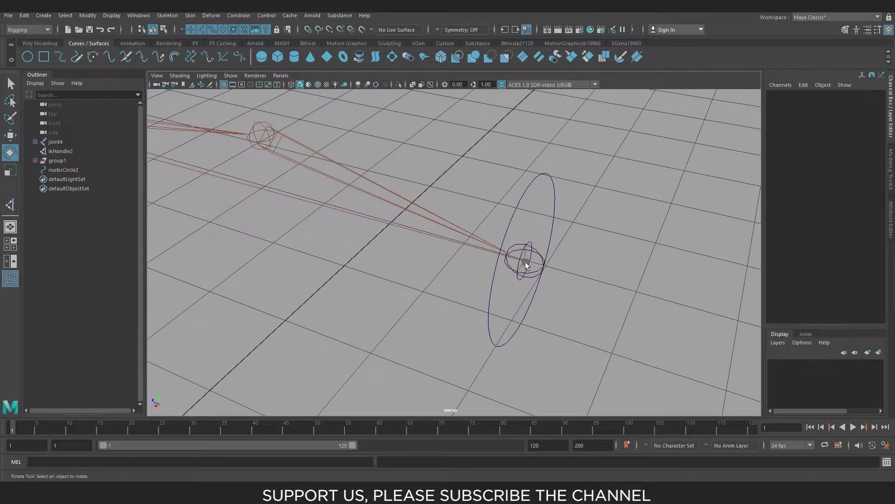
Step: Parent ikHandle2 under nurbsCircle2 and reselect the circle
click(56, 151)
shift+click(554, 192)
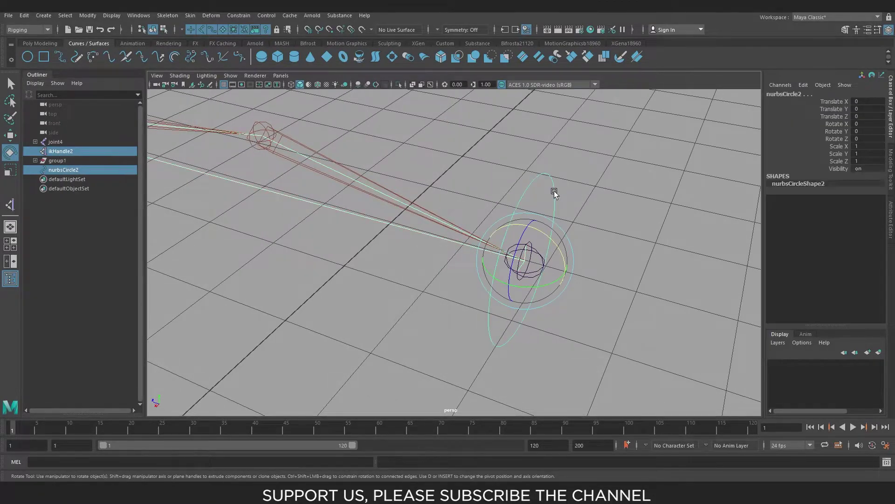
key(p)
click(560, 164)
click(542, 200)
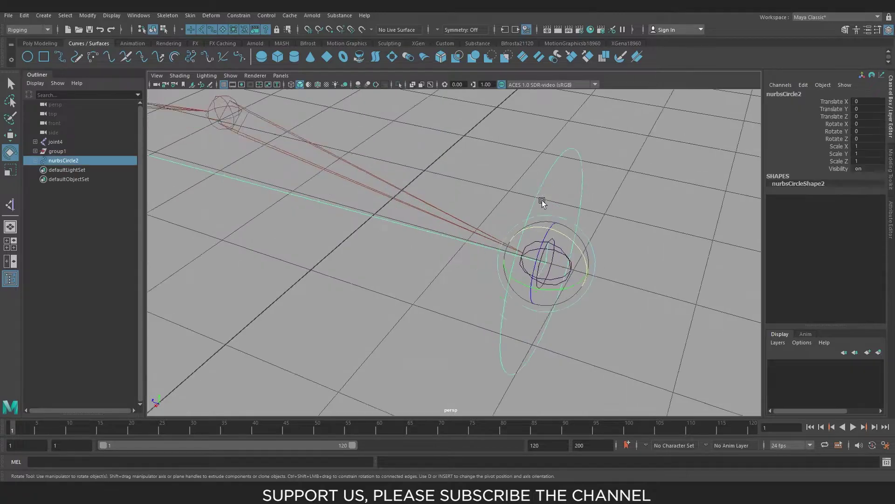
mouse_move(541, 200)
alt+mouse_down()
mouse_move(570, 220)
mouse_move(443, 241)
mouse_move(523, 248)
mouse_move(518, 274)
mouse_move(533, 236)
mouse_move(523, 256)
mouse_move(544, 238)
alt+mouse_up()
Step: Move nurbsCircle2 to Translate Z -0.331, confirming the joint4 arm follows, then deselect
key(w)
key(ctrl+z)
middle_drag(543, 238, 553, 239)
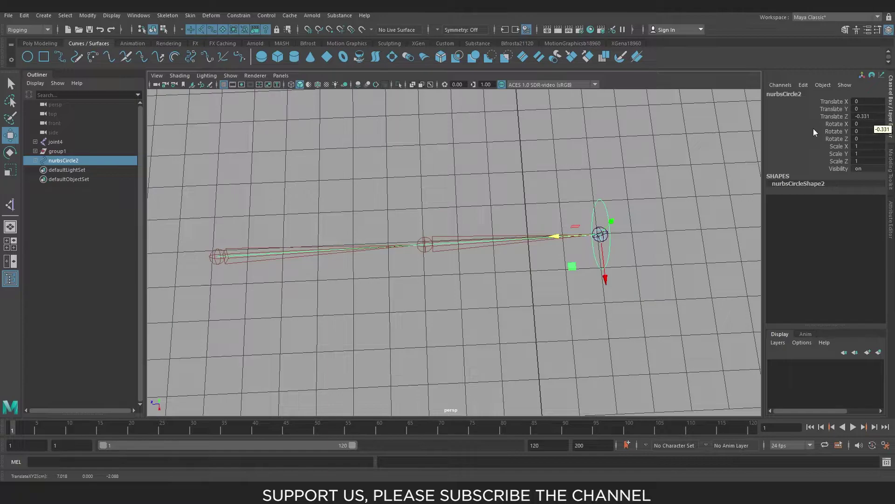
click(606, 139)
click(605, 205)
alt+drag(600, 185, 574, 182)
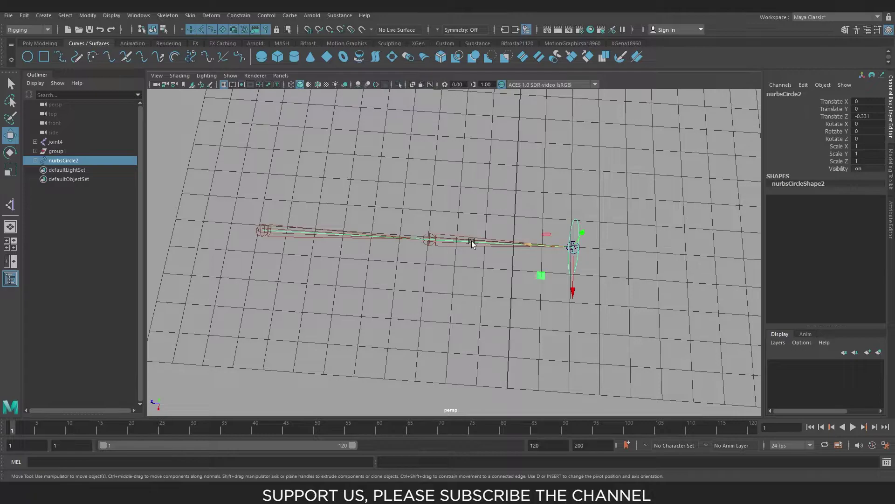
alt+drag(476, 225, 325, 177)
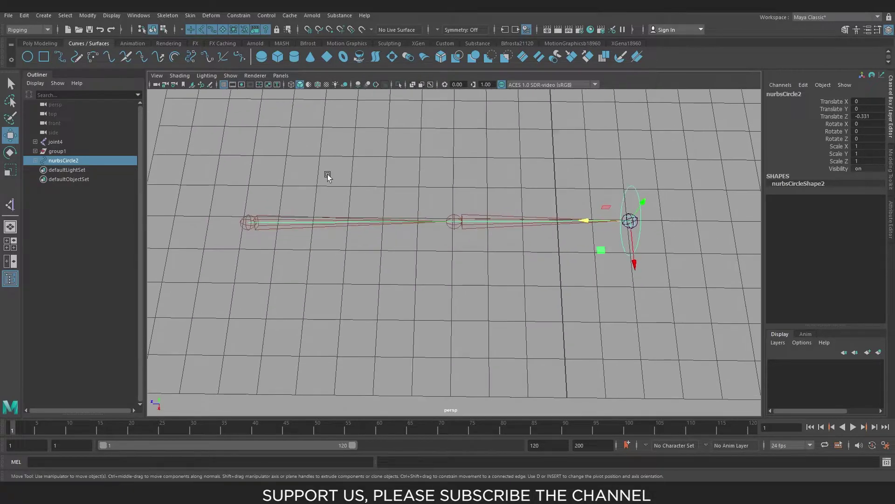
click(293, 158)
click(44, 16)
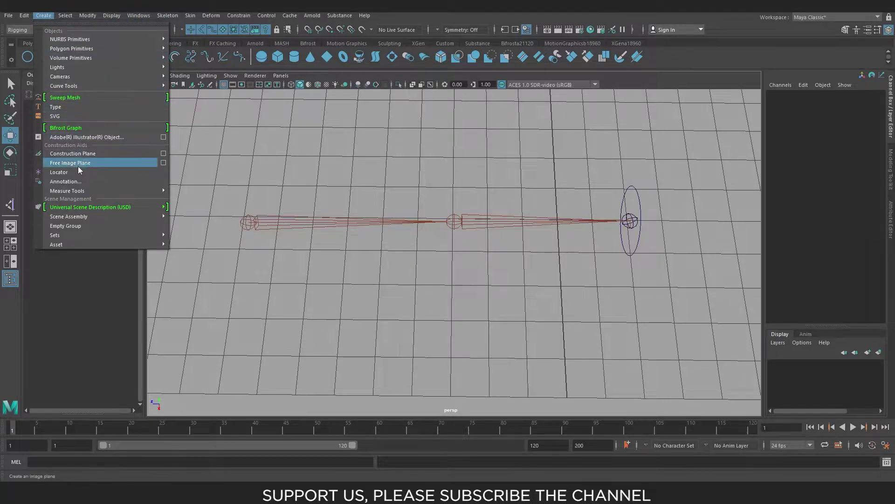
mouse_move(67, 190)
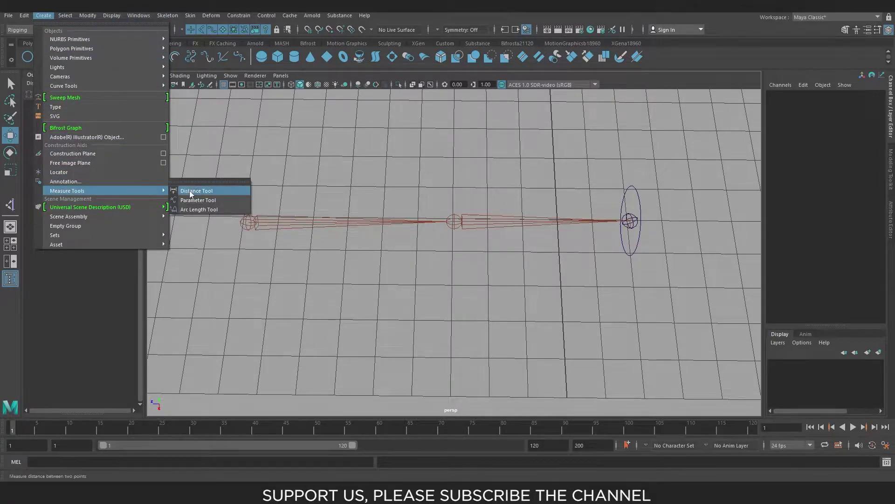
Step: Snap a distance measure from shoulder to wrist, creating distanceDimension2 reading 10.937219
click(191, 192)
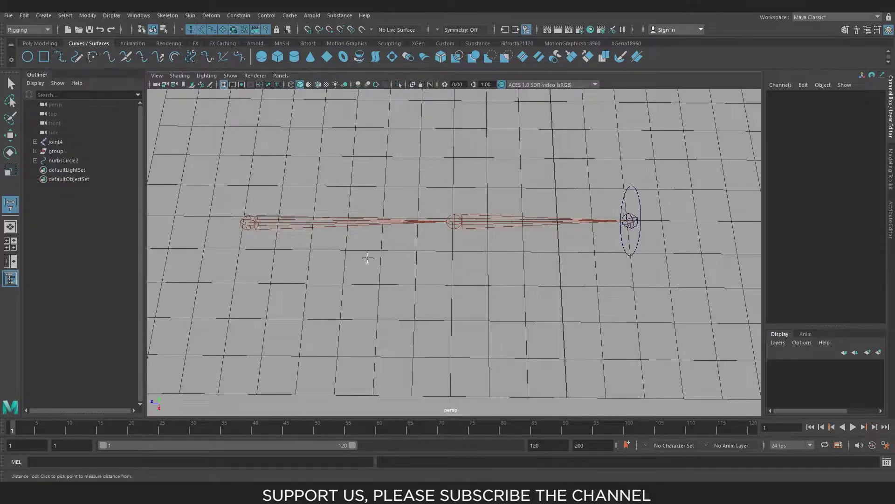
key(v)
click(248, 222)
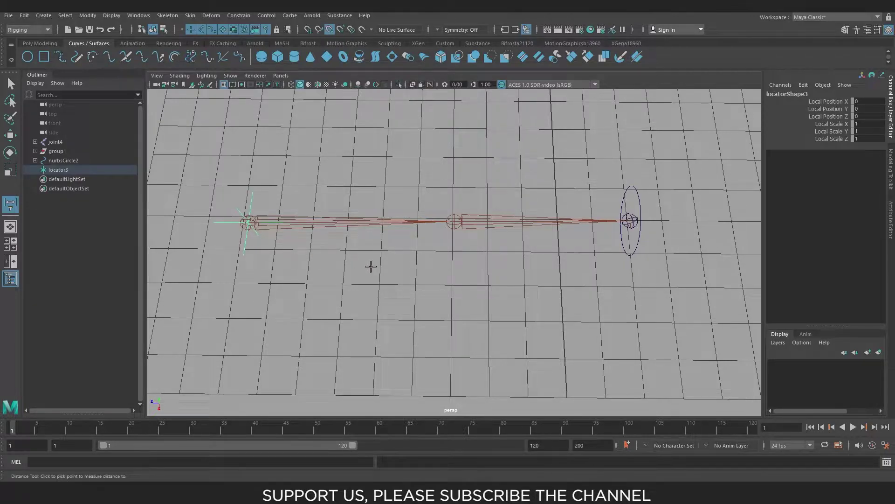
click(629, 220)
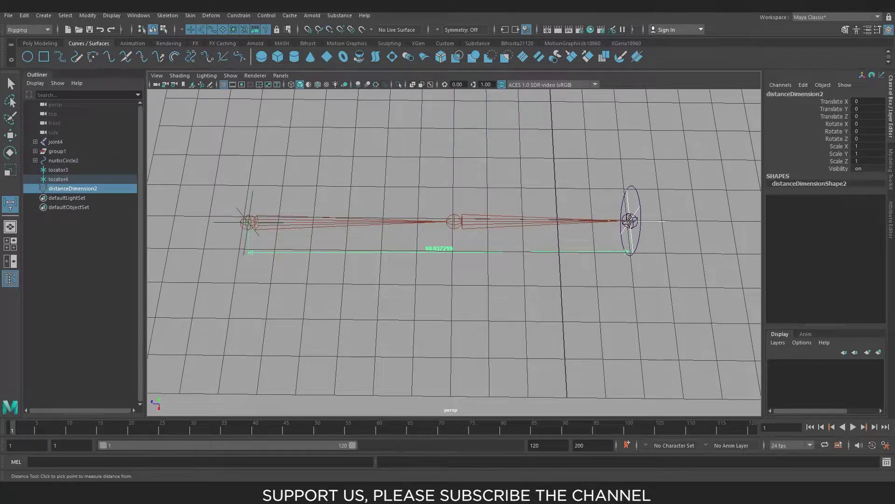
key(w)
click(400, 175)
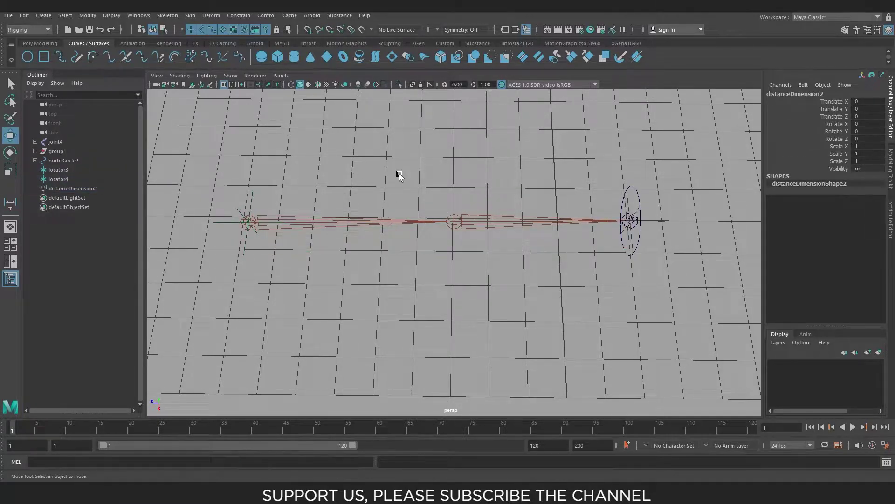
click(252, 202)
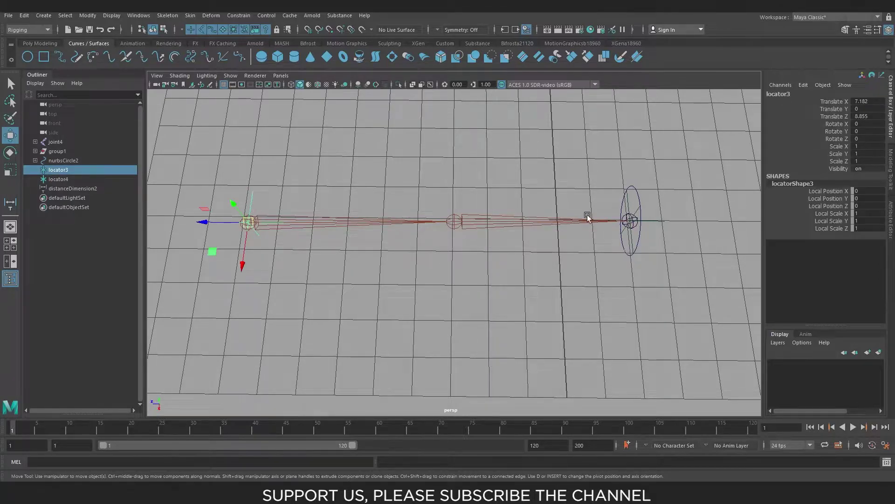
click(628, 206)
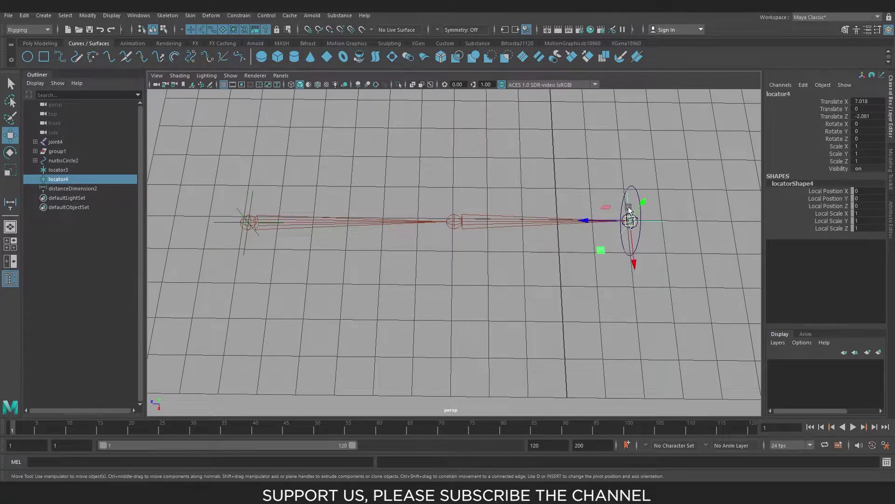
click(427, 254)
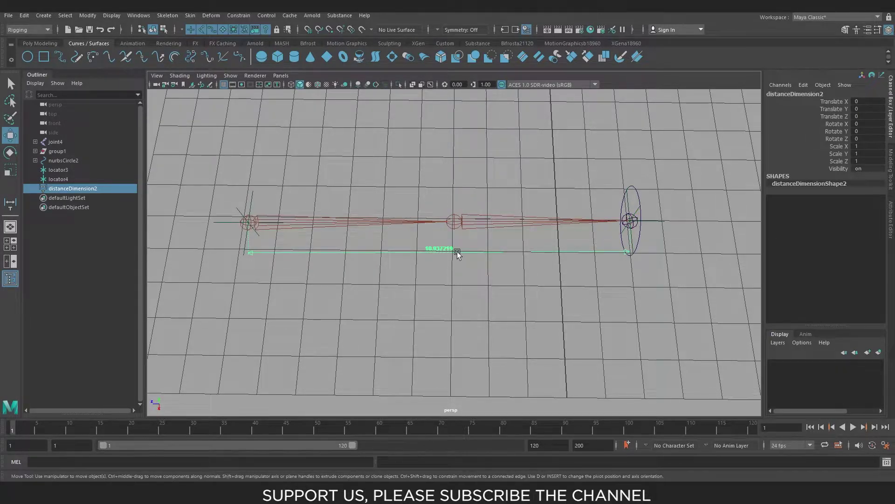
mouse_move(417, 260)
alt+mouse_down()
mouse_move(464, 273)
mouse_move(468, 192)
mouse_move(448, 250)
mouse_move(448, 207)
alt+mouse_up()
click(439, 181)
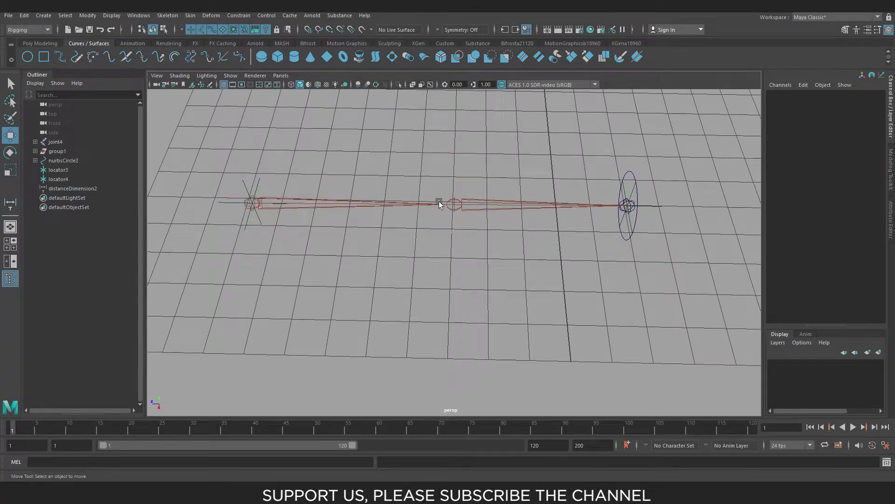
Step: Switch the viewport background to black and frame the arm and its measurement
key(alt+b)
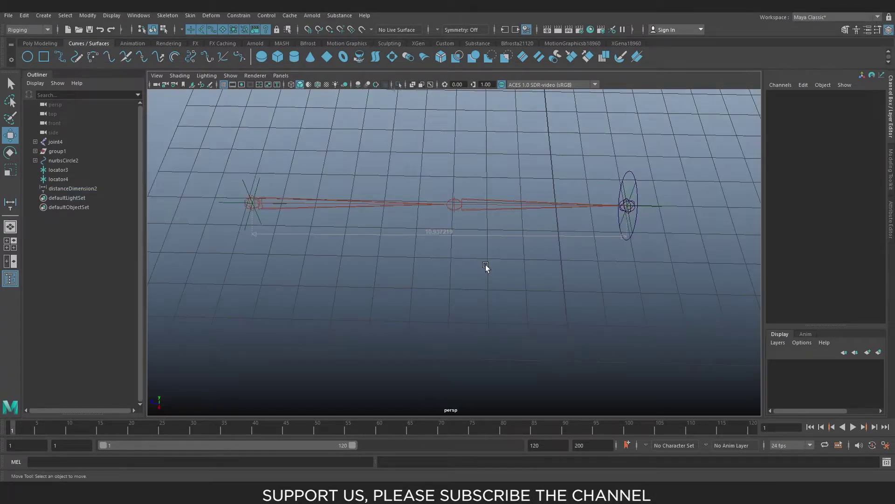
key(alt+b)
mouse_move(485, 272)
alt+mouse_down()
mouse_move(502, 293)
mouse_move(472, 300)
mouse_move(295, 293)
alt+mouse_up()
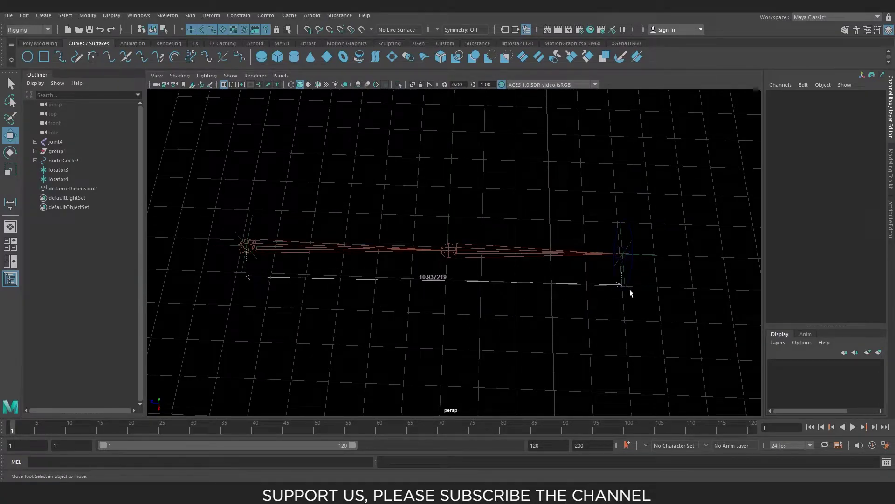
alt+drag(569, 288, 462, 306)
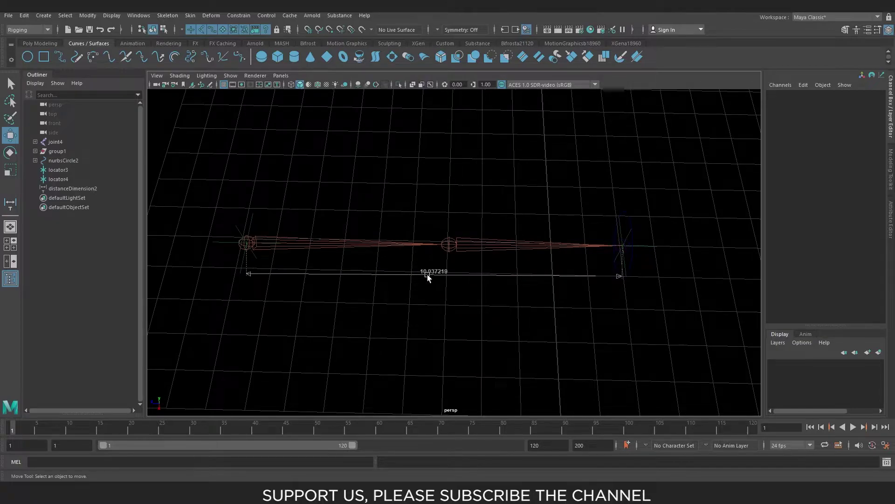
alt+drag(425, 216, 379, 189)
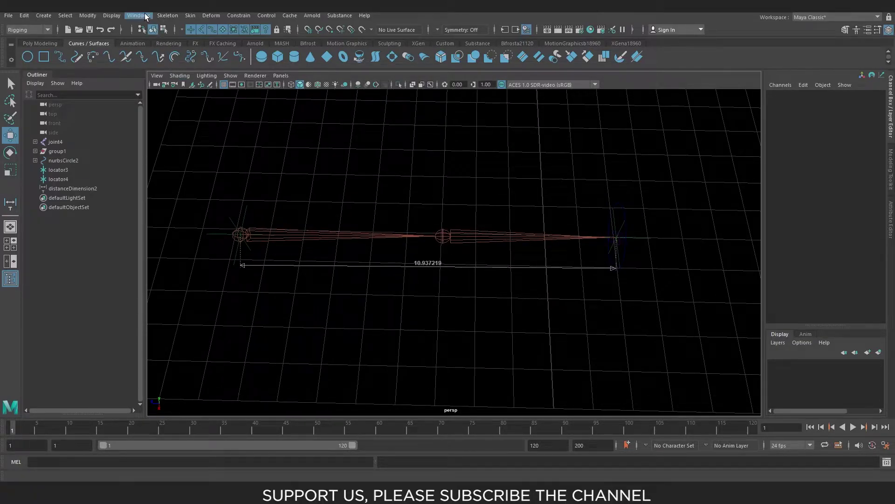
Step: Open the Node Editor, clear its graph, and dock it just below the arm
click(146, 17)
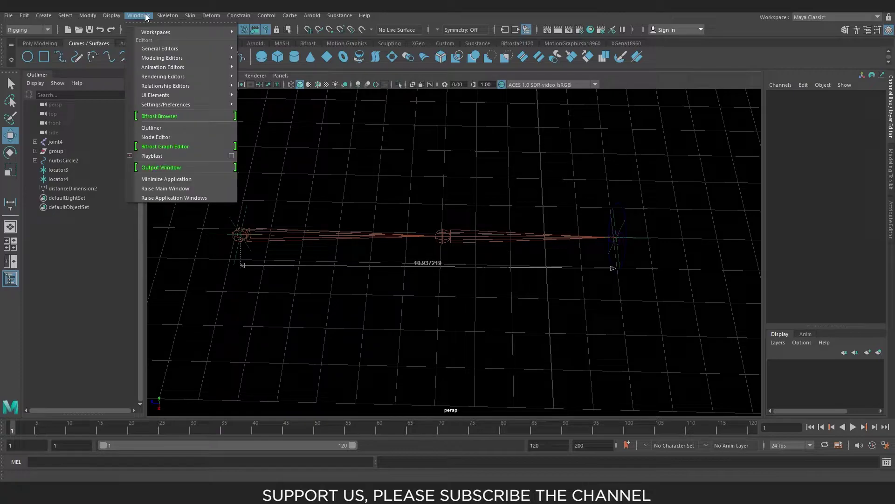
click(167, 135)
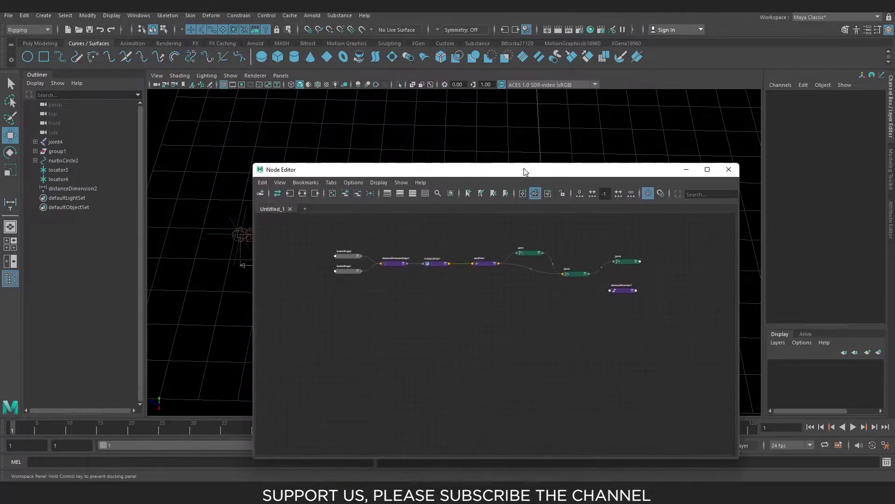
click(333, 193)
drag(405, 169, 383, 334)
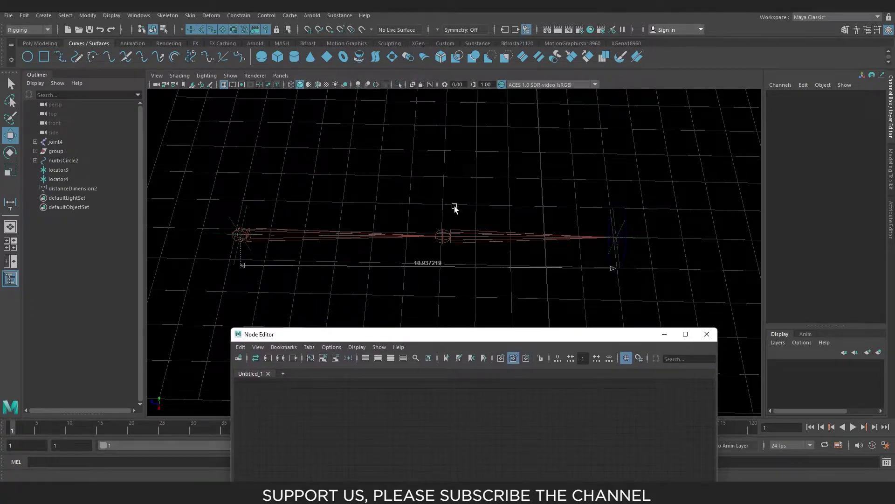
alt+middle_drag(454, 209, 456, 154)
drag(435, 330, 432, 260)
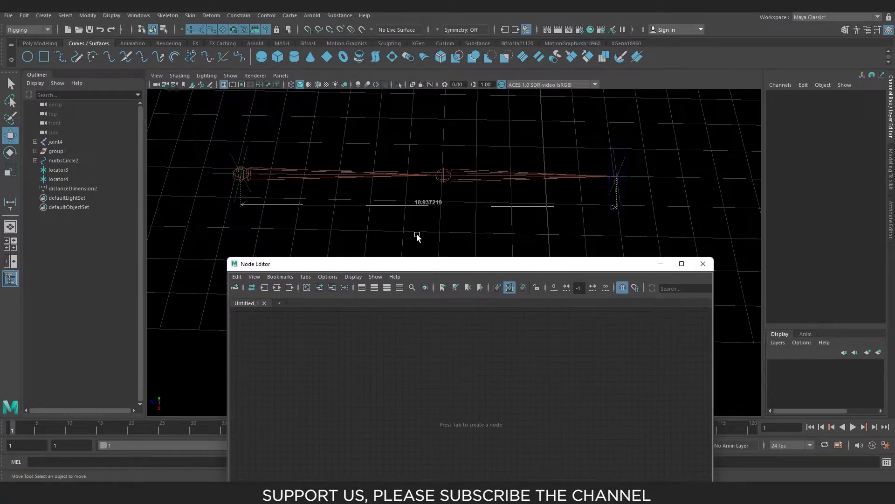
Step: Graph distanceDimension2 in the Node Editor, then clear the graph again
click(426, 202)
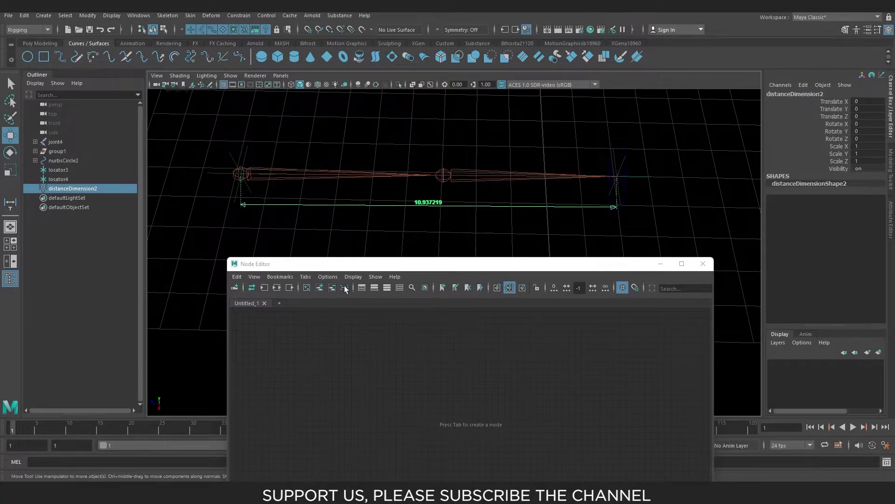
click(319, 287)
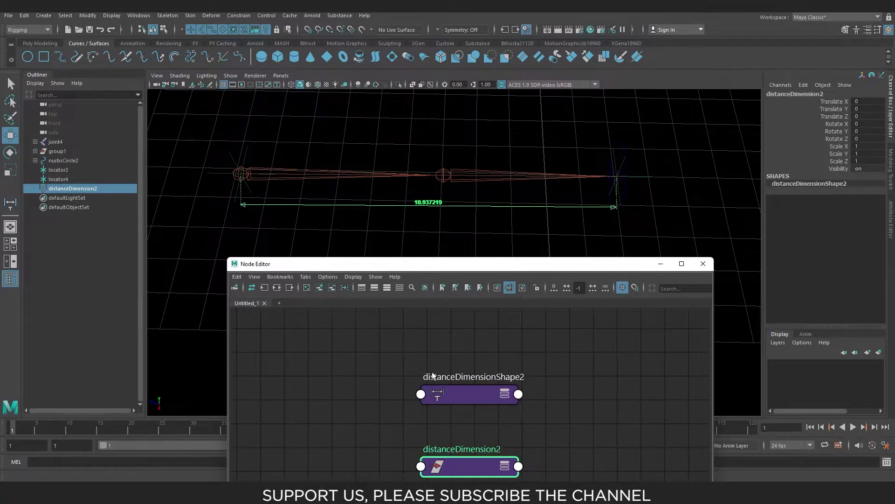
scroll(513, 359, down, 3)
scroll(530, 363, down, 2)
scroll(519, 392, down, 1)
scroll(508, 385, down, 2)
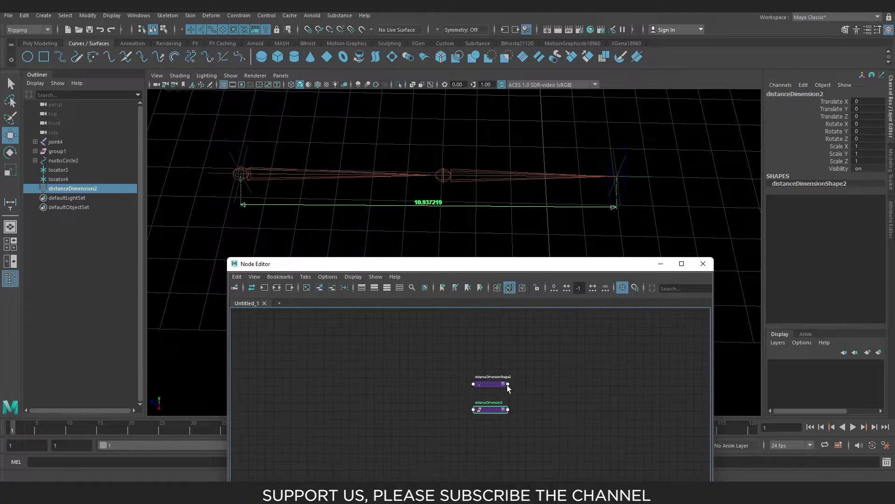
scroll(505, 389, up, 2)
scroll(485, 400, up, 2)
scroll(457, 387, down, 2)
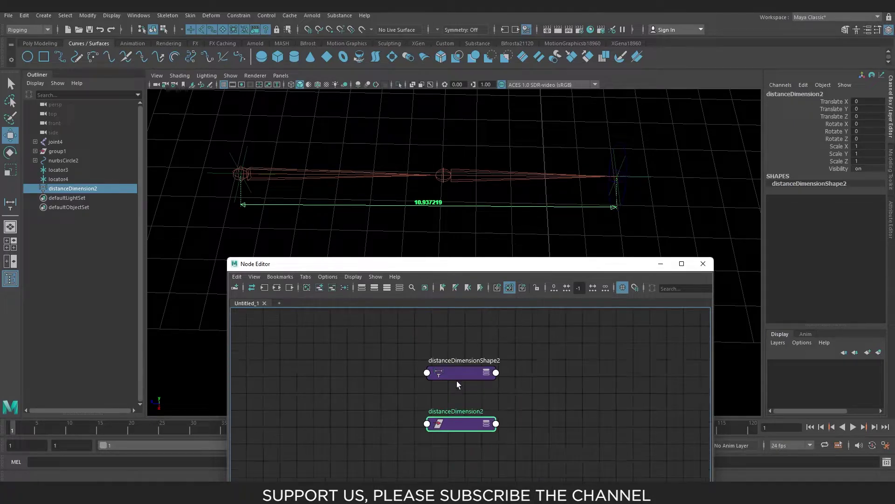
click(307, 288)
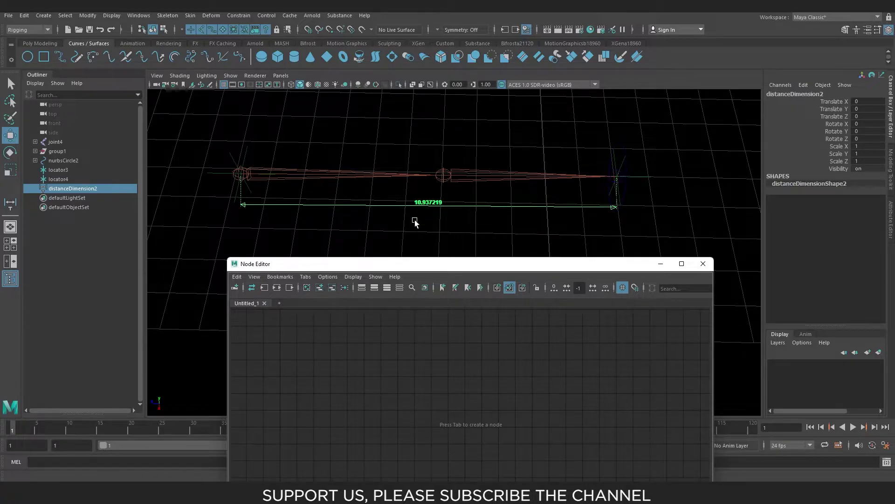
Step: Graph distanceDimension2's input and output connections, keeping distanceDimensionShape2 with locatorShape3 and locatorShape4
click(277, 288)
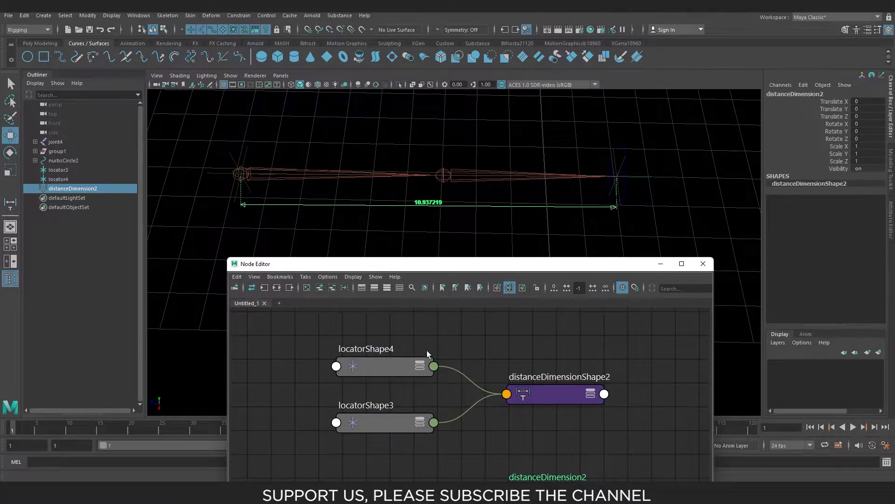
drag(548, 398, 552, 399)
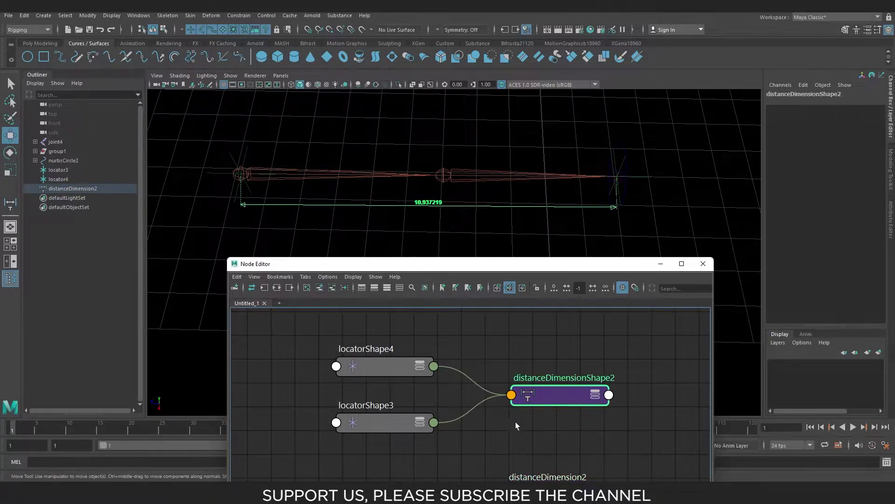
middle_drag(541, 444, 546, 406)
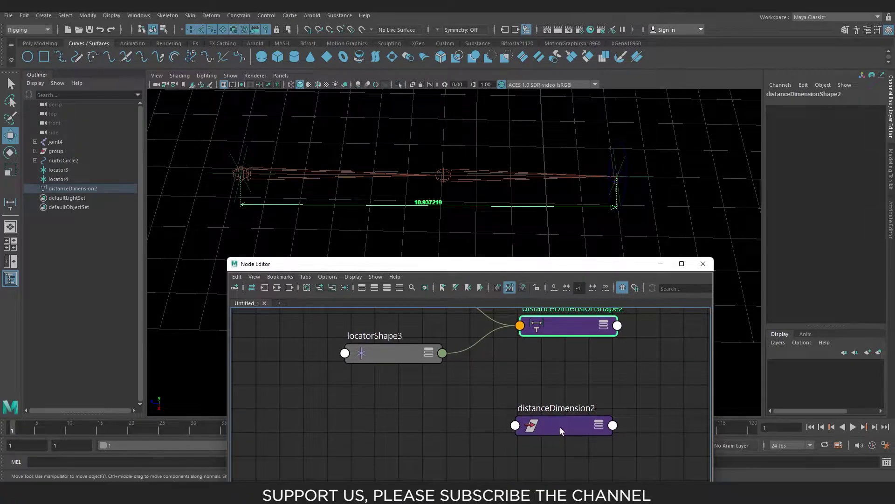
mouse_move(560, 427)
mouse_down()
mouse_move(429, 469)
mouse_move(261, 471)
mouse_up()
scroll(474, 415, down, 2)
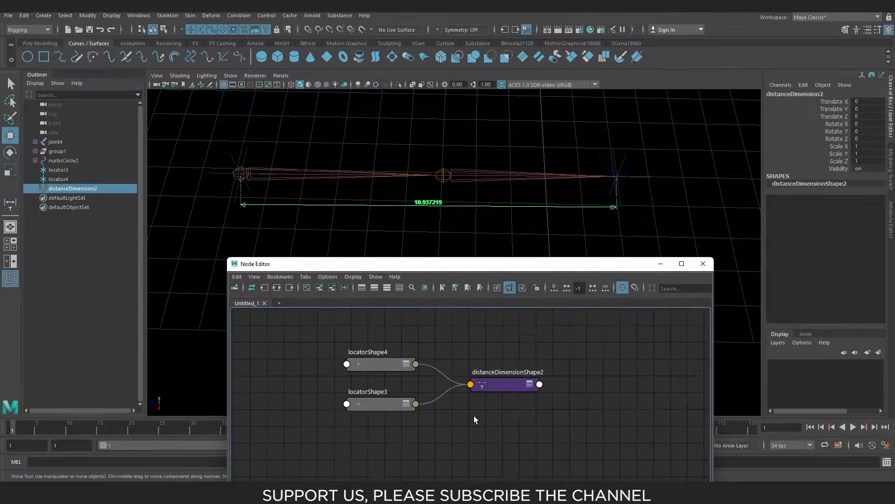
mouse_move(480, 414)
middle_down()
mouse_move(467, 394)
mouse_move(458, 398)
middle_up()
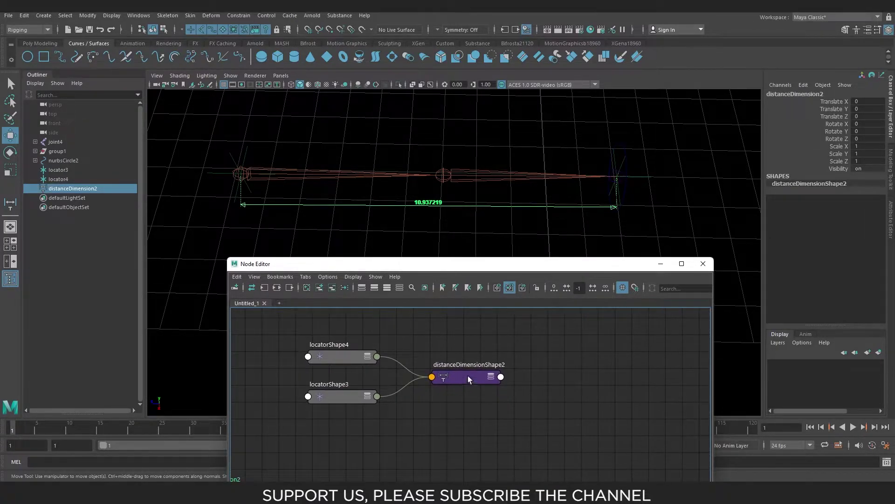
drag(468, 376, 471, 371)
Step: Expand distanceDimensionShape2 to show all its attributes, including Distance
click(389, 288)
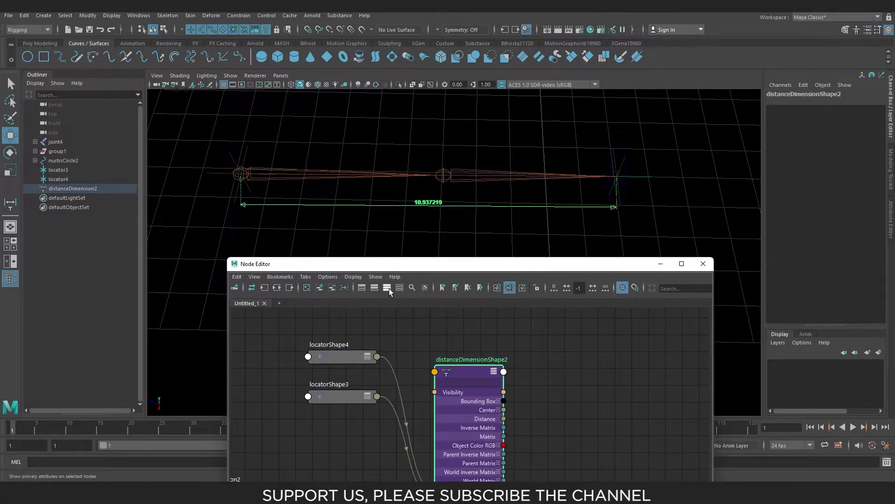
middle_drag(570, 410, 570, 380)
drag(468, 342, 473, 335)
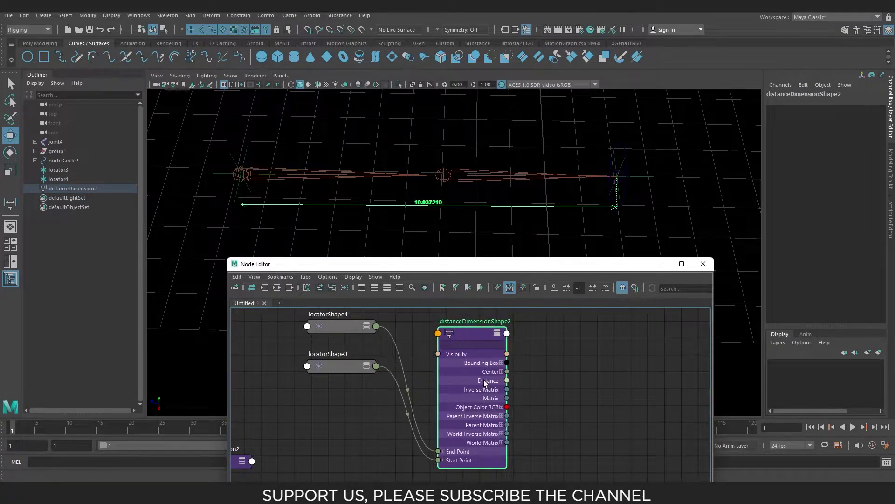
middle_drag(528, 387, 496, 390)
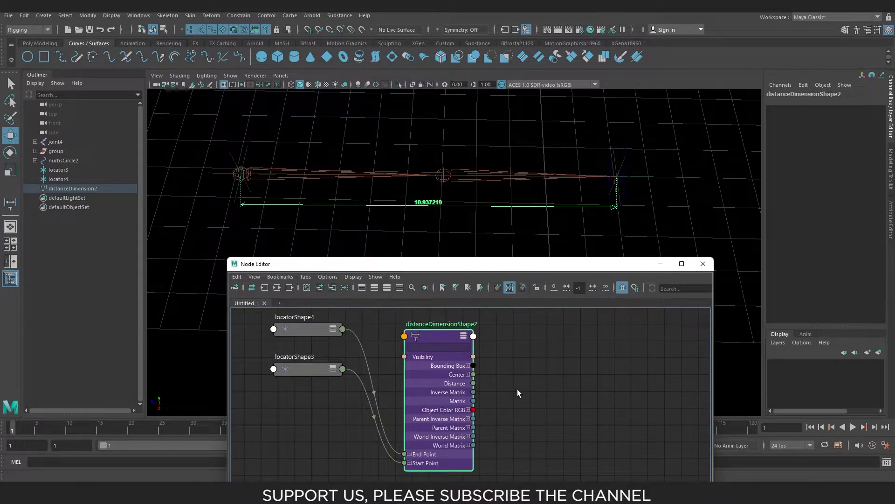
middle_drag(517, 389, 475, 391)
click(499, 383)
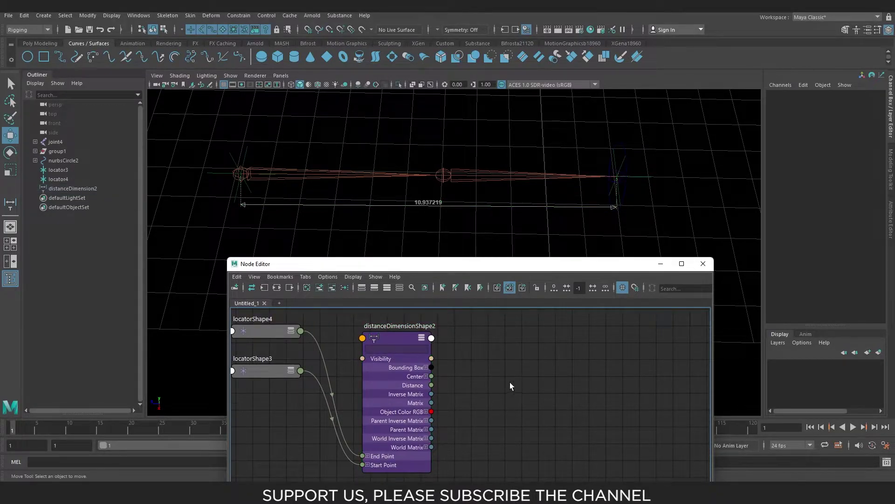
Step: Create a multiplyDivide2 node and wire distanceDimensionShape2's Distance (10.937) into its Input 1X
text(mult)
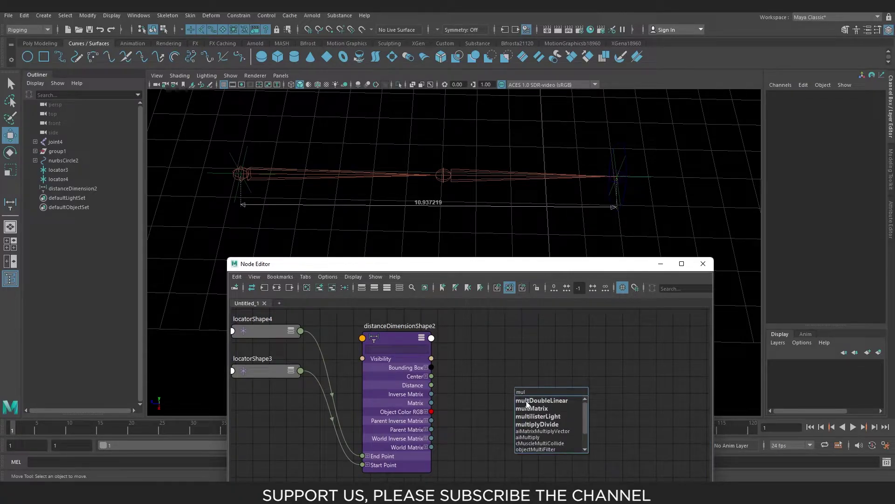
click(532, 423)
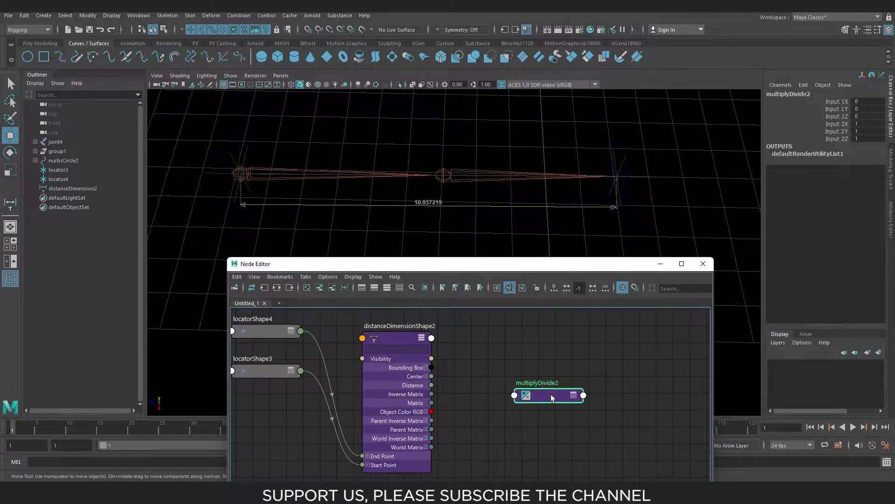
key(3)
alt+middle_drag(566, 356, 561, 340)
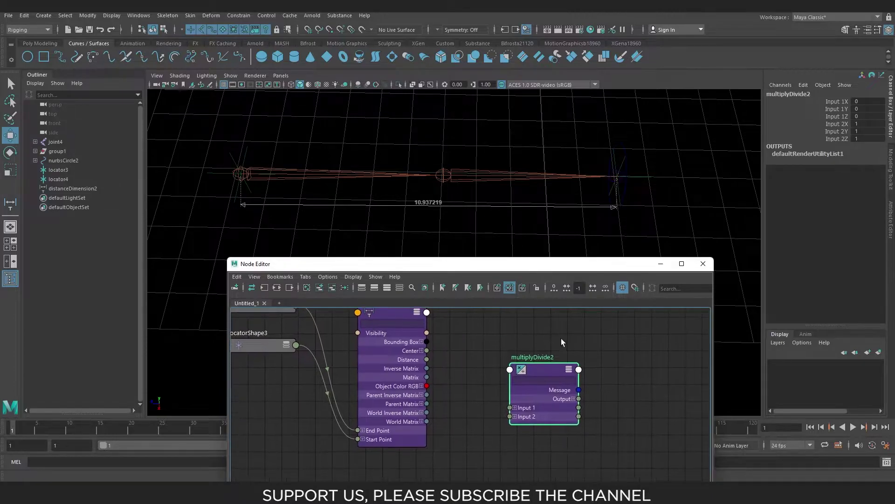
click(516, 408)
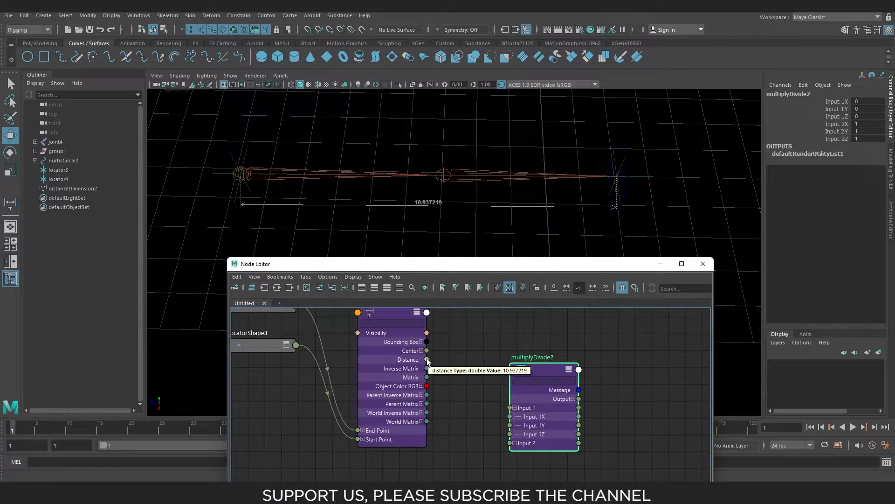
drag(427, 359, 433, 367)
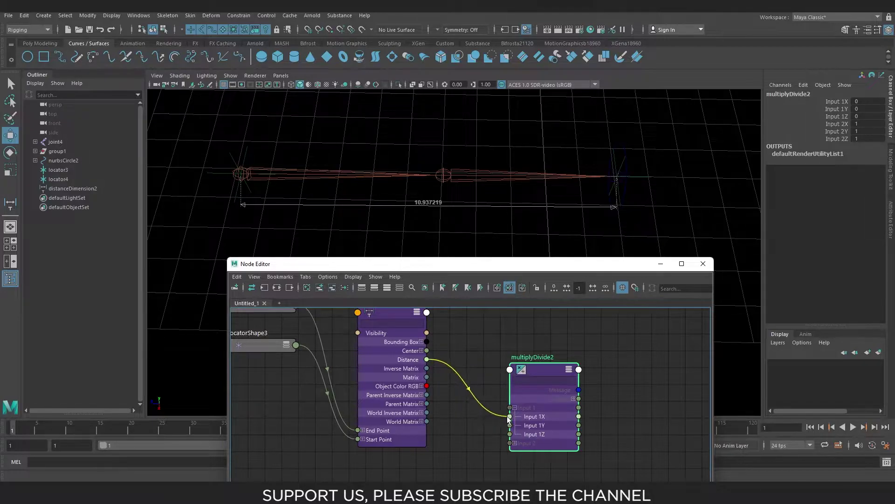
drag(468, 396, 509, 416)
middle_drag(463, 421, 422, 418)
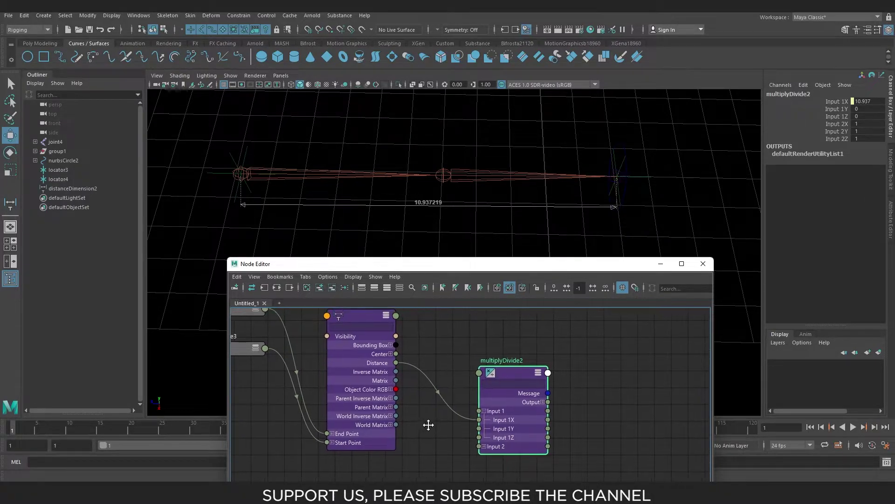
Step: Set multiplyDivide2's Operation to Divide with Input 2X at 10.937
double_click(471, 371)
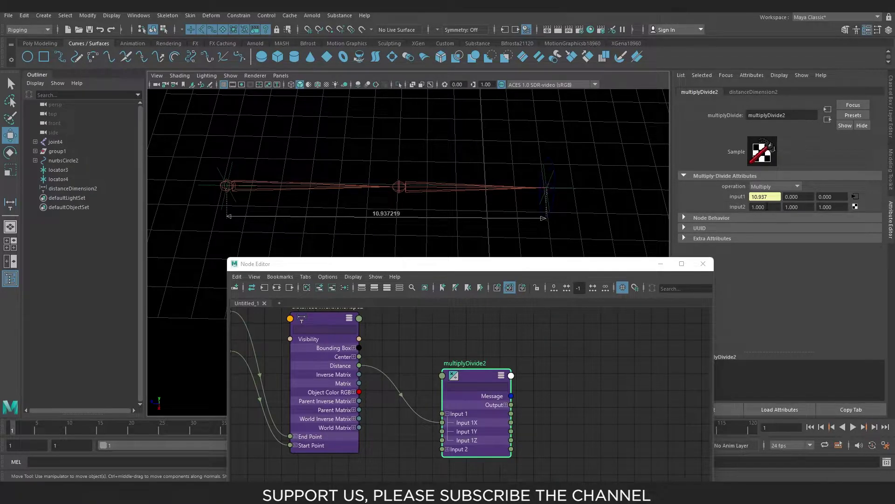
click(767, 206)
mouse_move(771, 196)
mouse_down()
mouse_move(747, 196)
mouse_move(755, 208)
mouse_up()
click(774, 185)
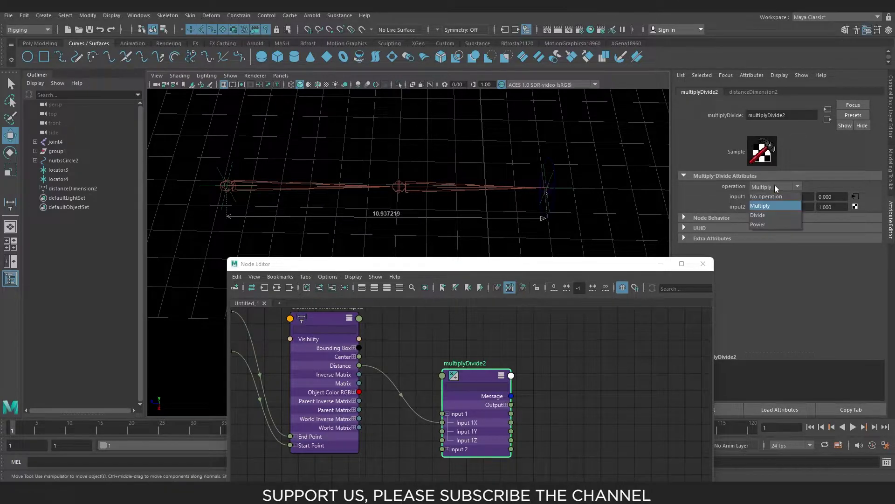
click(767, 215)
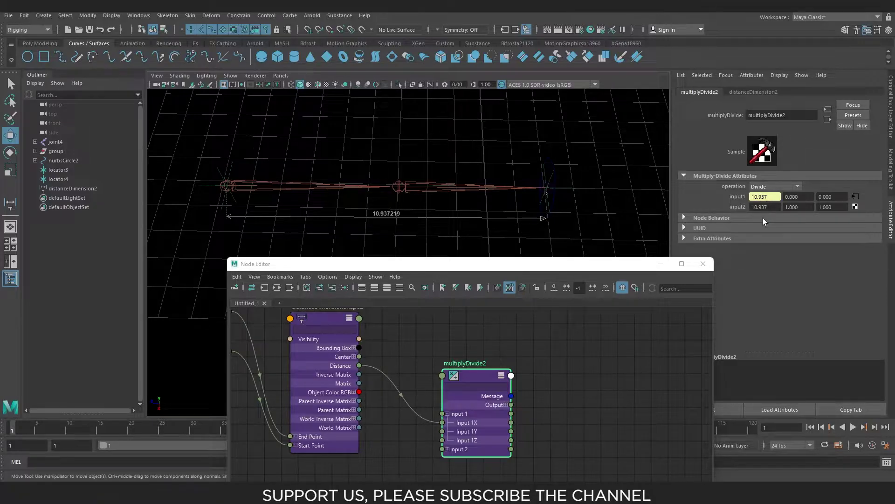
Step: Rearrange the Node Editor window and nodes so the distance readout stays visible
drag(594, 272, 609, 210)
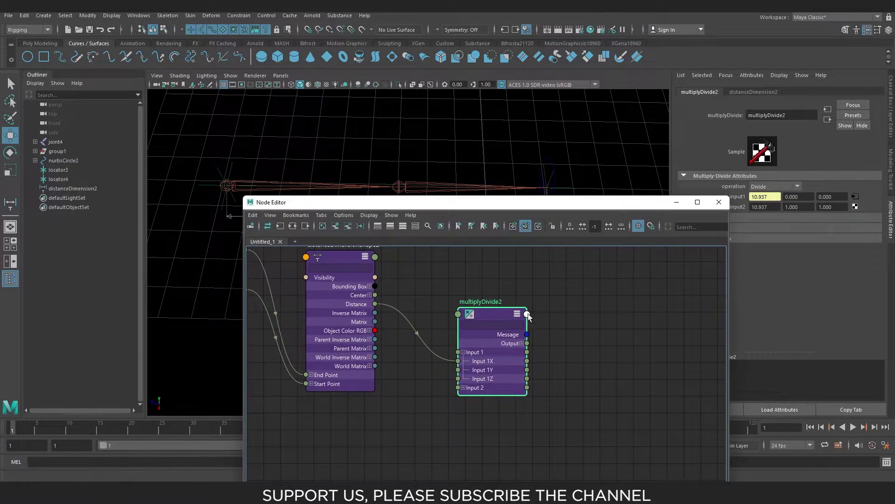
drag(500, 315, 501, 310)
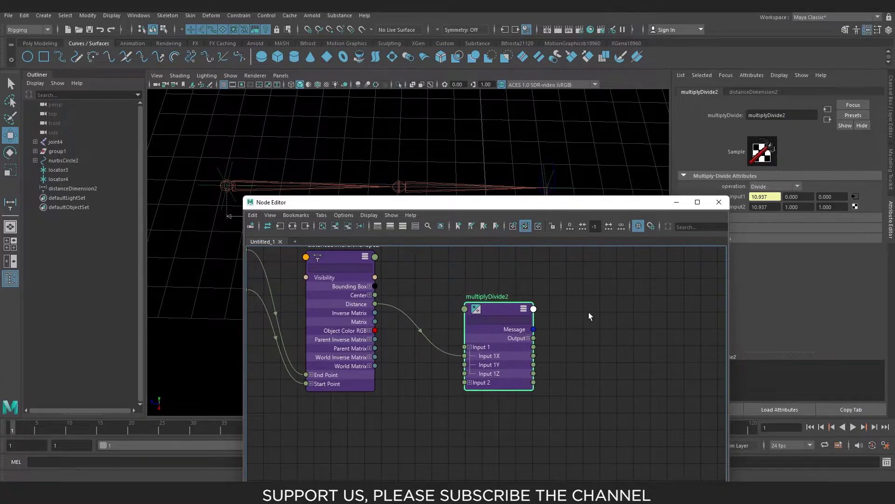
middle_drag(588, 312, 549, 318)
drag(475, 315, 469, 318)
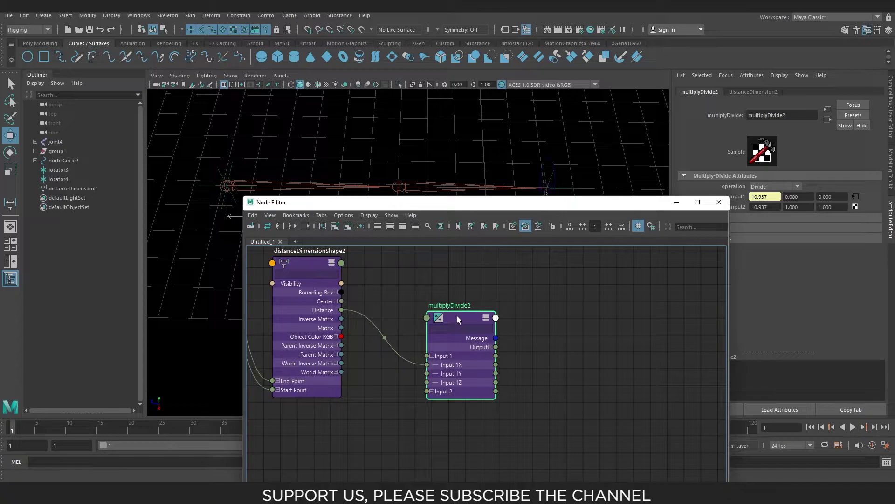
drag(511, 214, 490, 275)
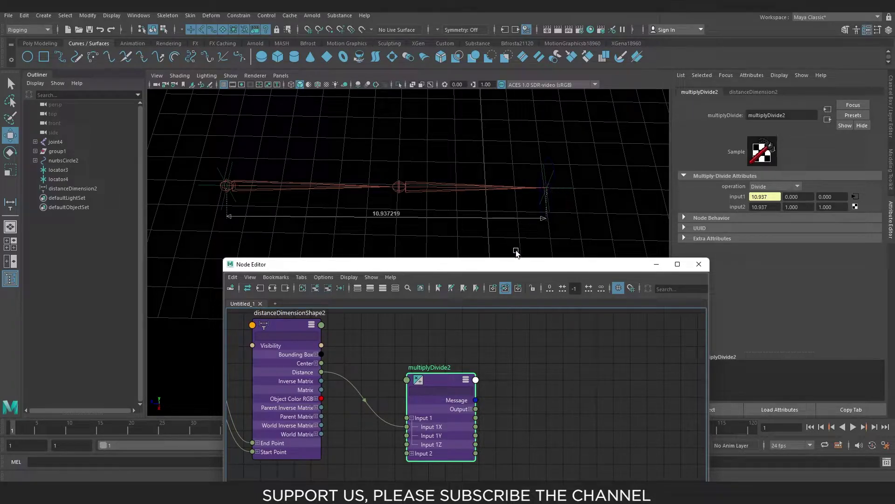
drag(512, 264, 495, 223)
click(491, 300)
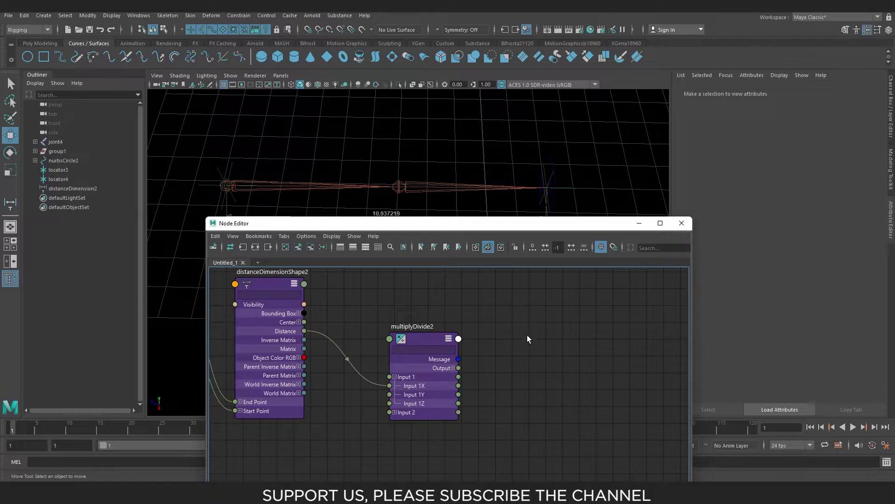
Step: Create a condition2 node and connect multiplyDivide2's Output X into its First Term
key(Tab)
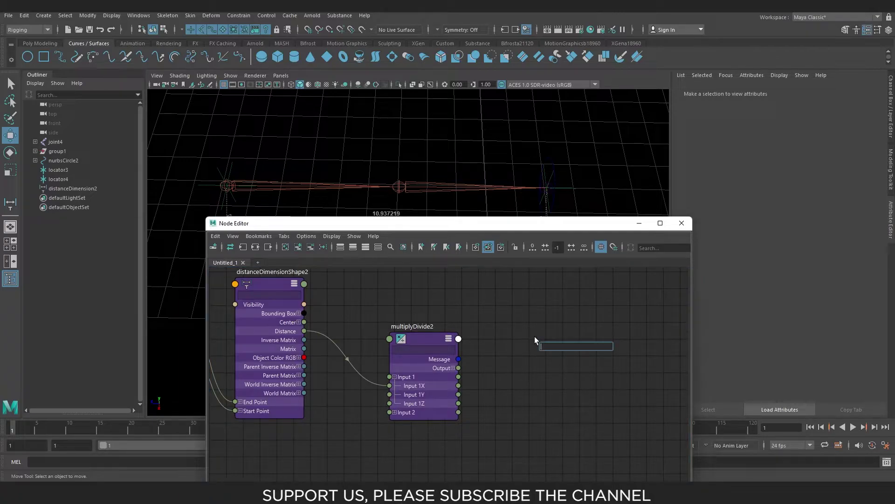
text(con)
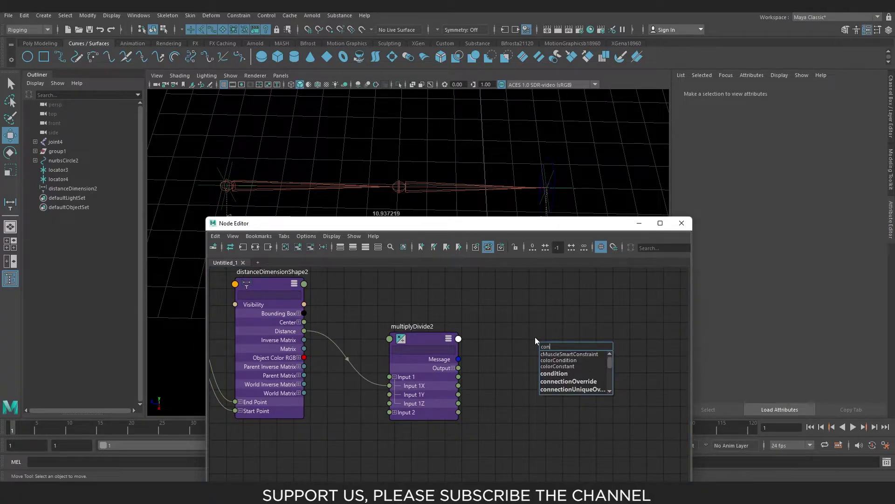
click(556, 373)
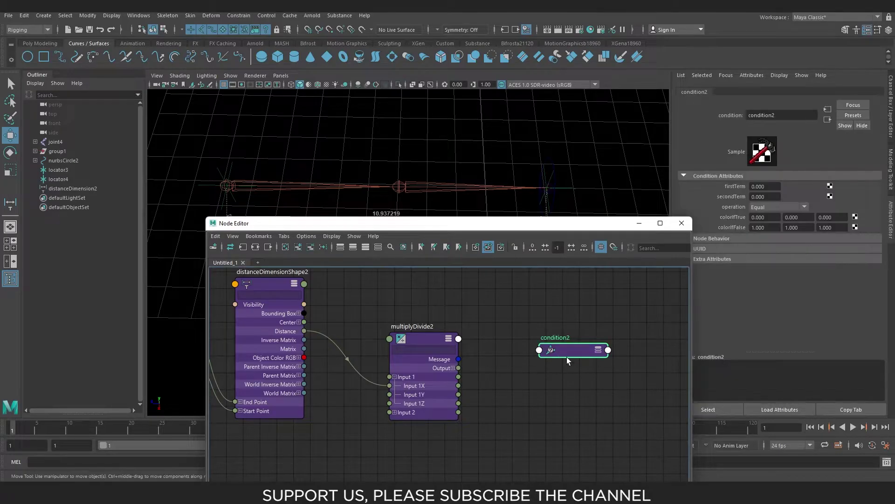
drag(567, 356, 562, 359)
click(366, 246)
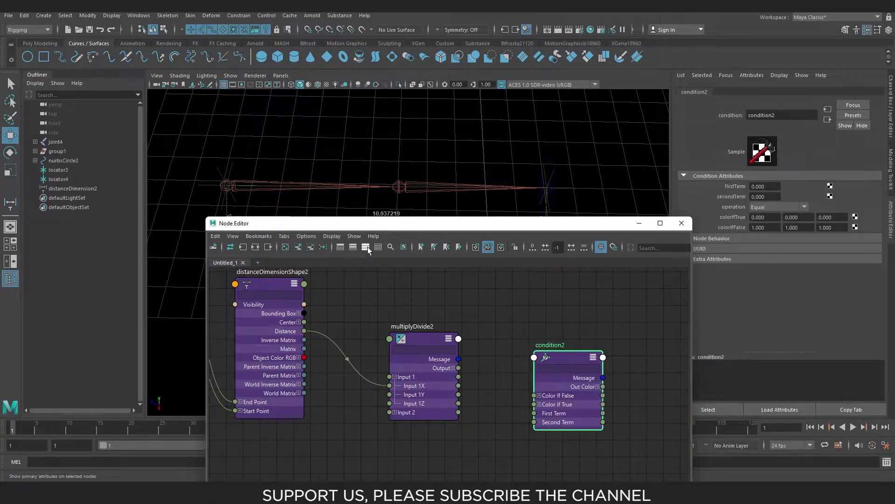
middle_drag(598, 330, 596, 312)
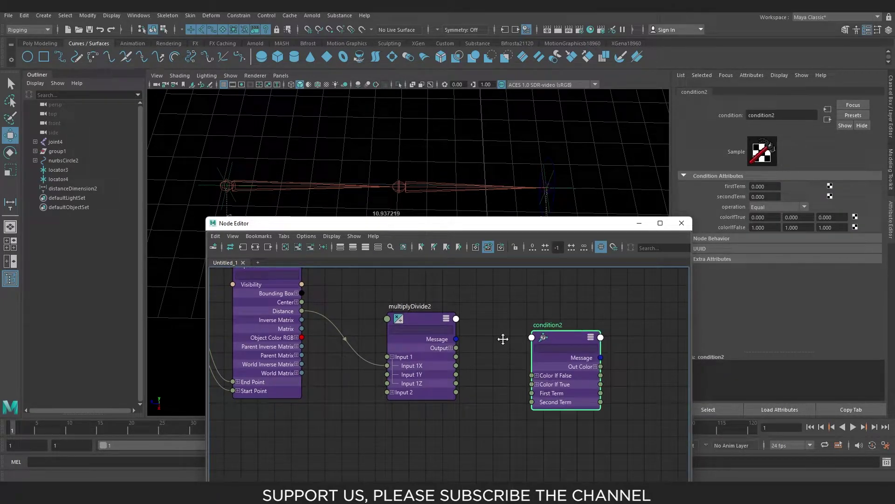
middle_drag(504, 341, 498, 338)
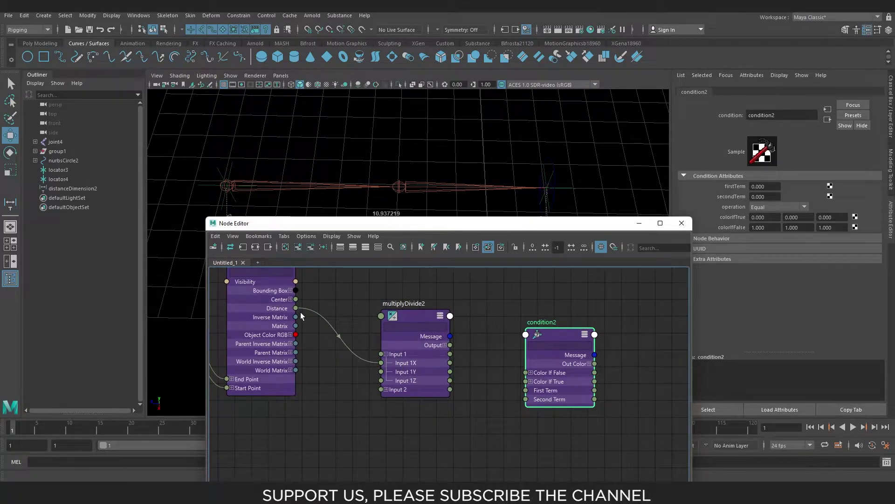
click(445, 345)
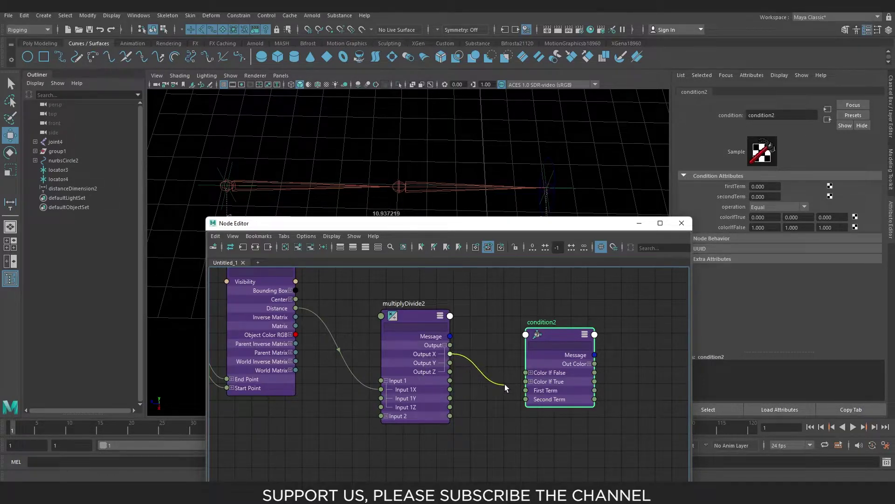
drag(490, 377, 526, 390)
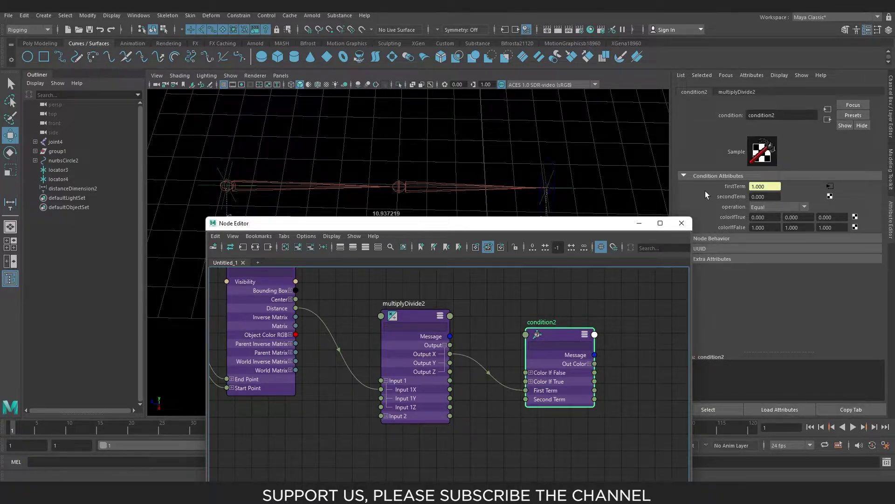
Step: Set condition2's Second Term to 1 and its Operation to Greater Than
click(420, 319)
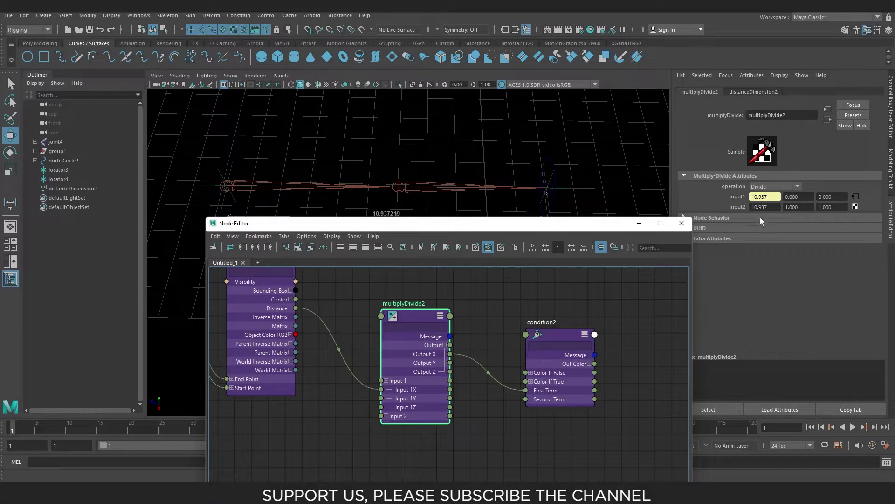
click(553, 335)
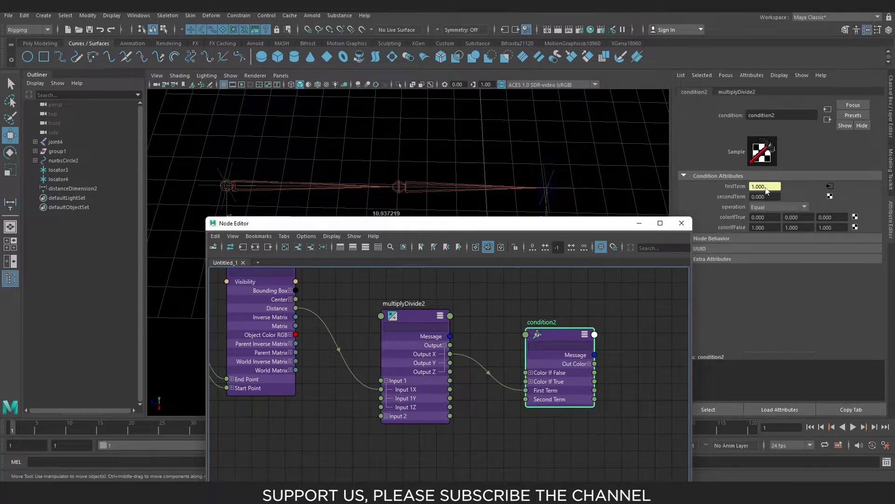
drag(549, 227, 527, 233)
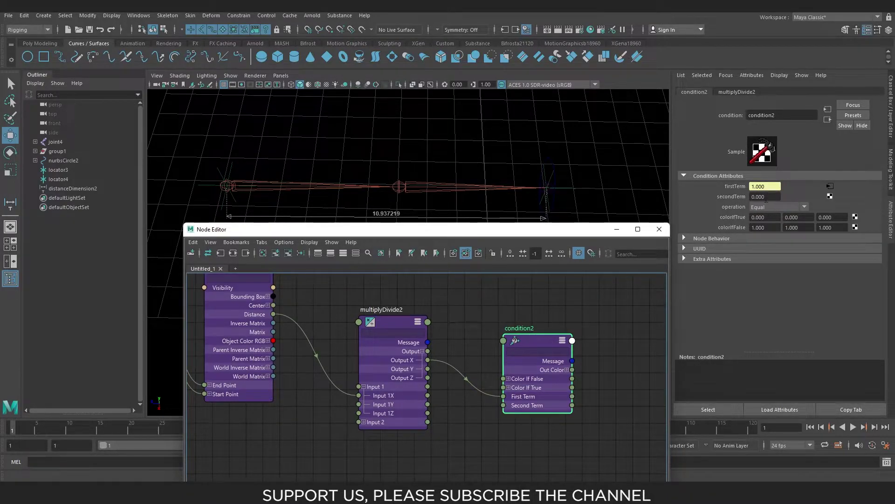
click(756, 196)
text(1)
key(Return)
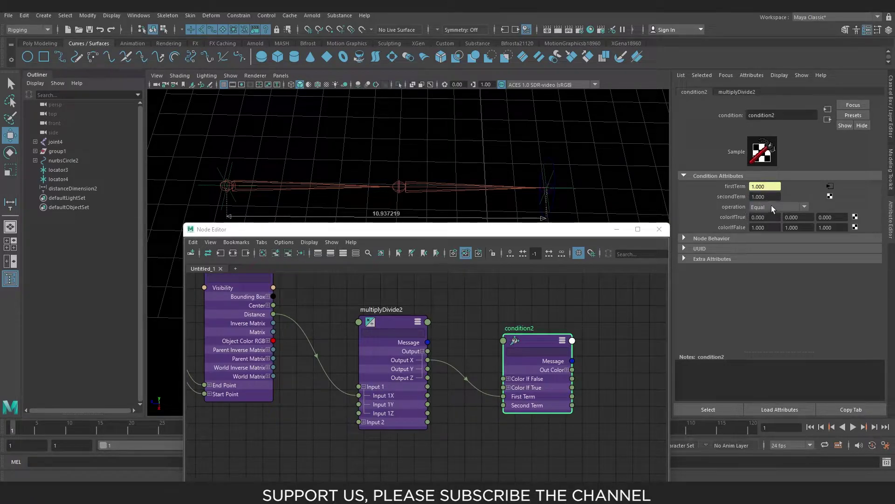
click(772, 206)
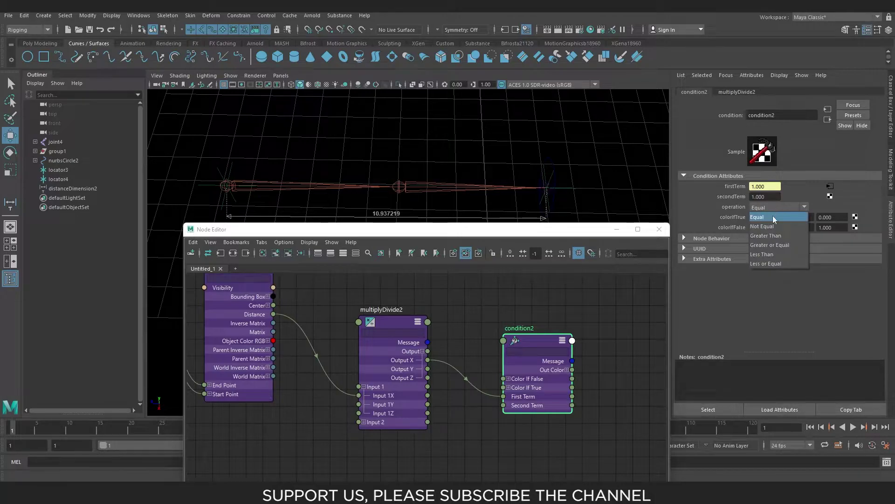
click(772, 237)
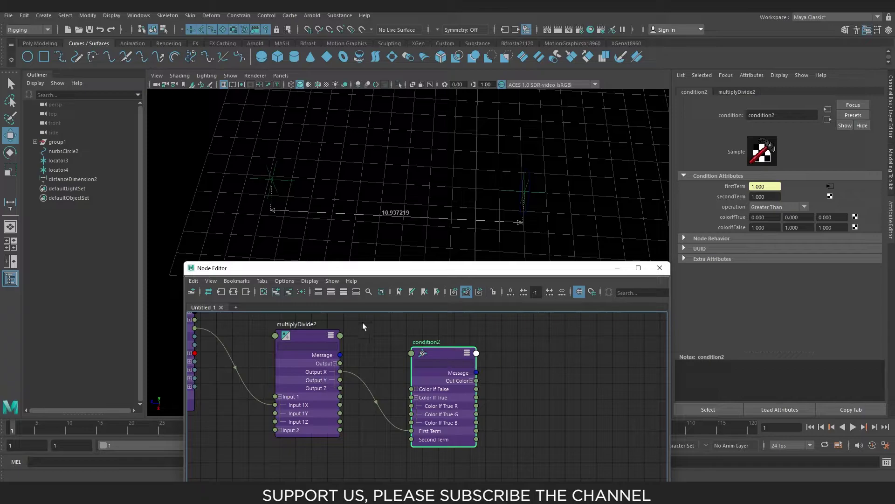
click(305, 336)
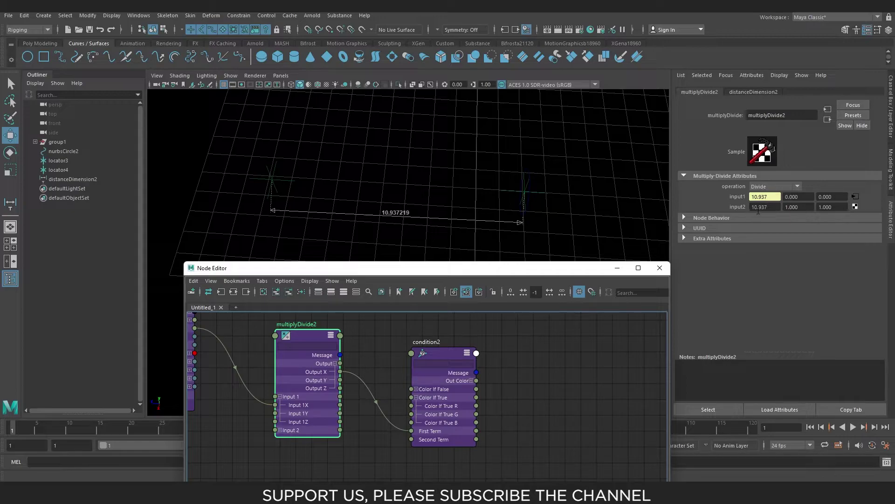
click(438, 343)
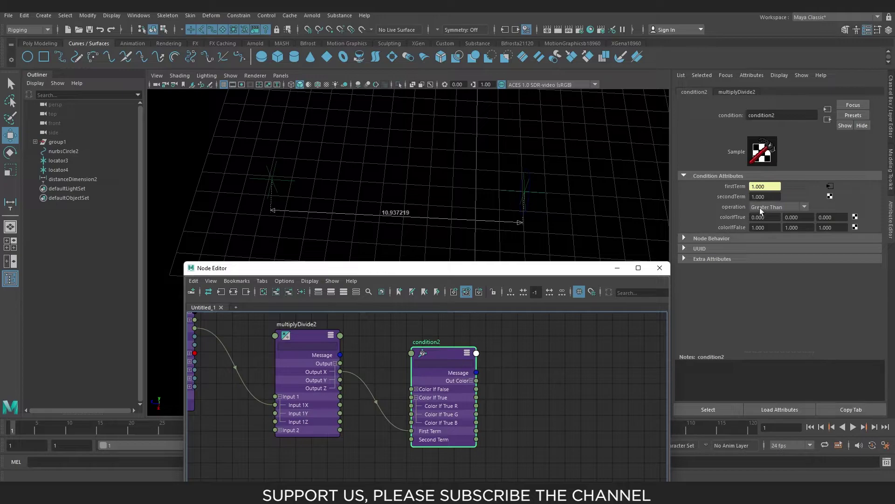
click(775, 208)
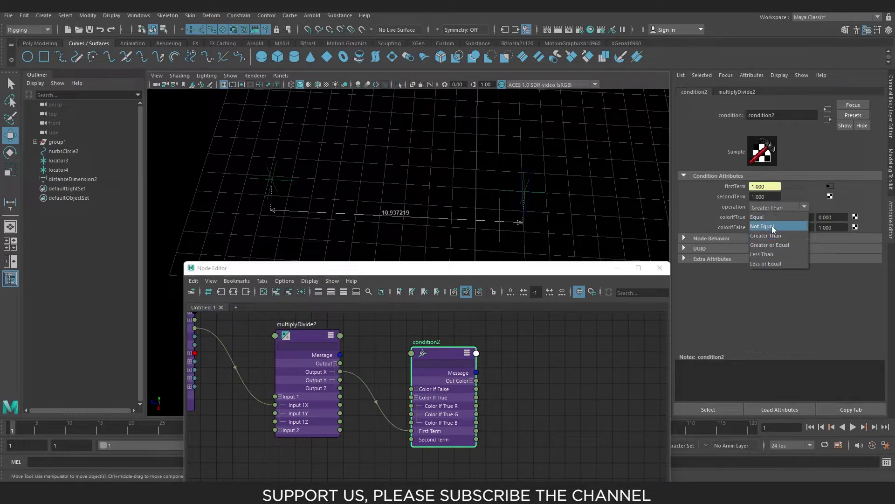
click(769, 217)
click(772, 206)
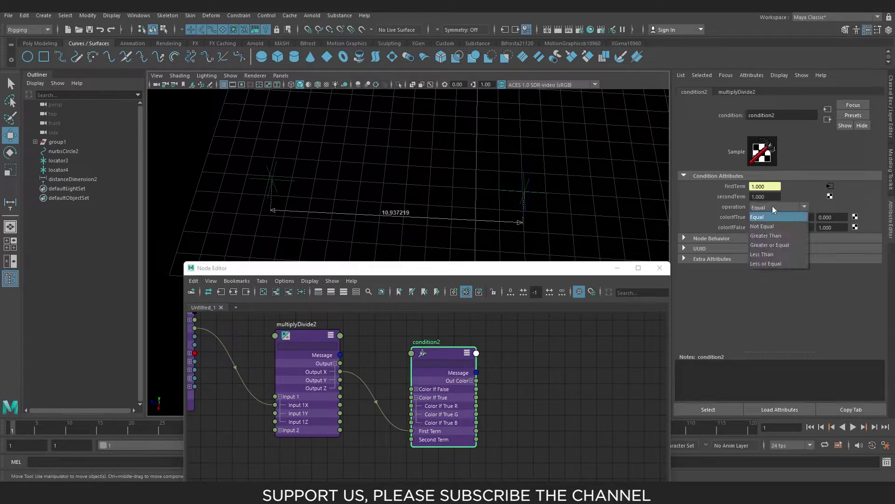
click(777, 238)
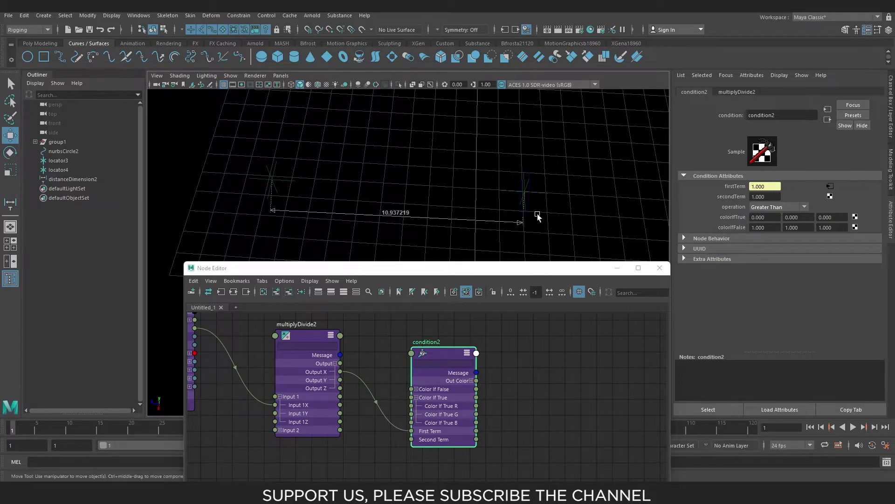
Step: Connect multiplyDivide2's Output X to condition2's Color If True R
mouse_move(510, 229)
alt+mouse_down()
mouse_move(480, 196)
mouse_move(510, 190)
mouse_move(512, 213)
alt+mouse_up()
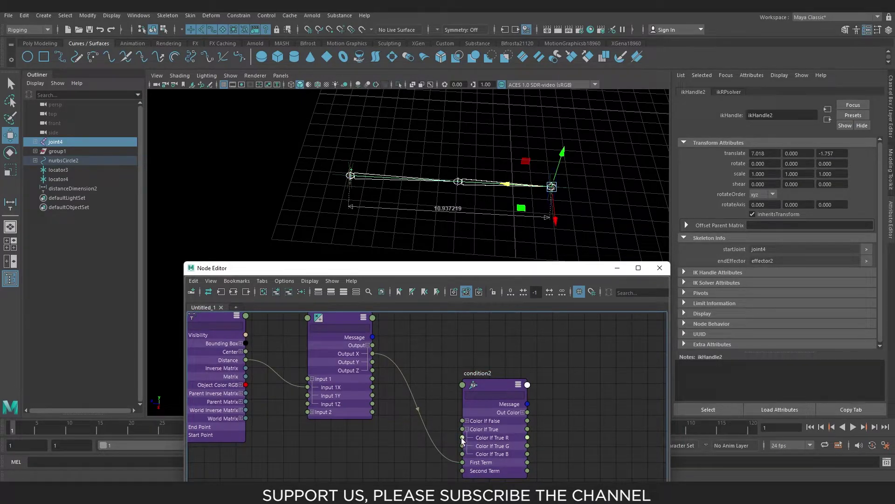
mouse_move(462, 437)
mouse_down()
mouse_move(429, 373)
mouse_move(373, 353)
mouse_up()
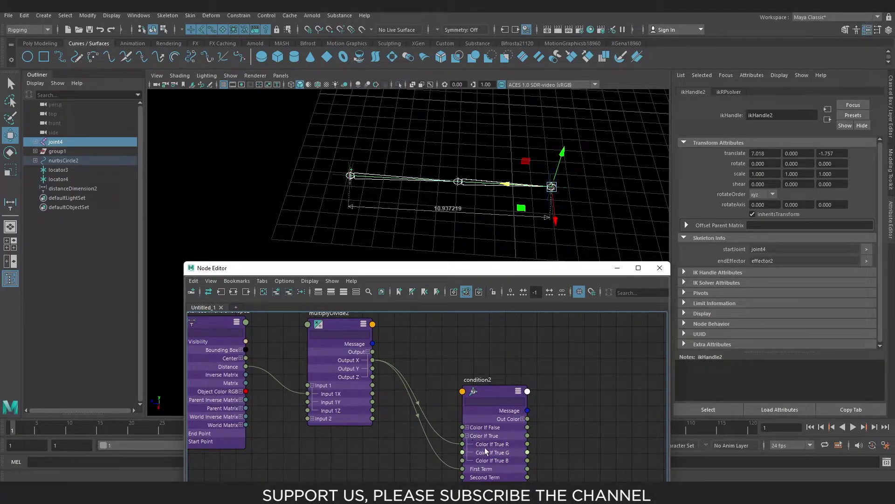
middle_drag(407, 337, 405, 362)
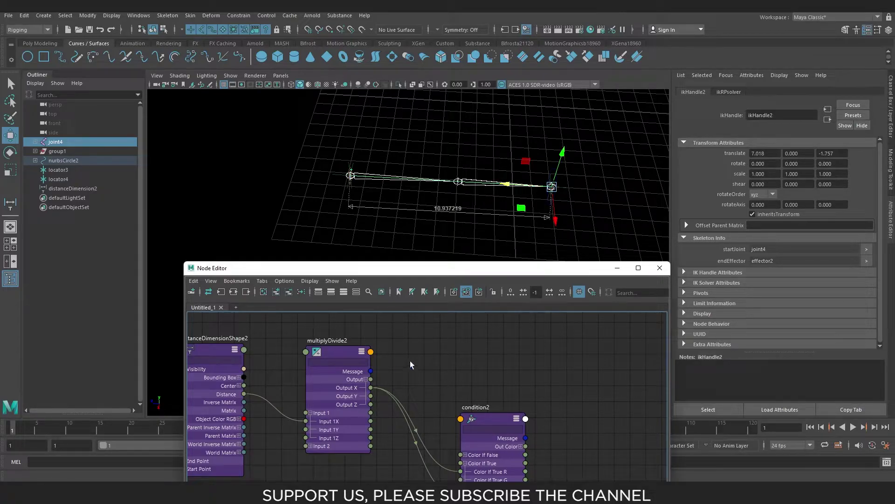
middle_drag(410, 360, 398, 350)
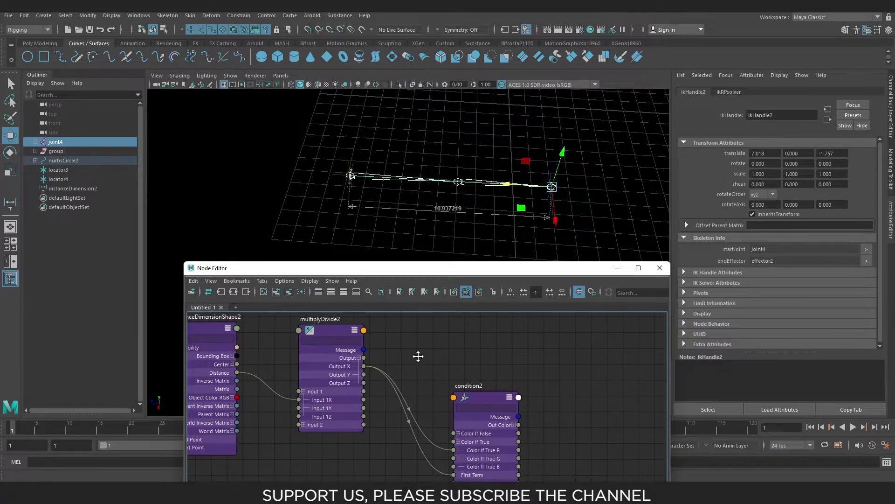
scroll(547, 367, down, 3)
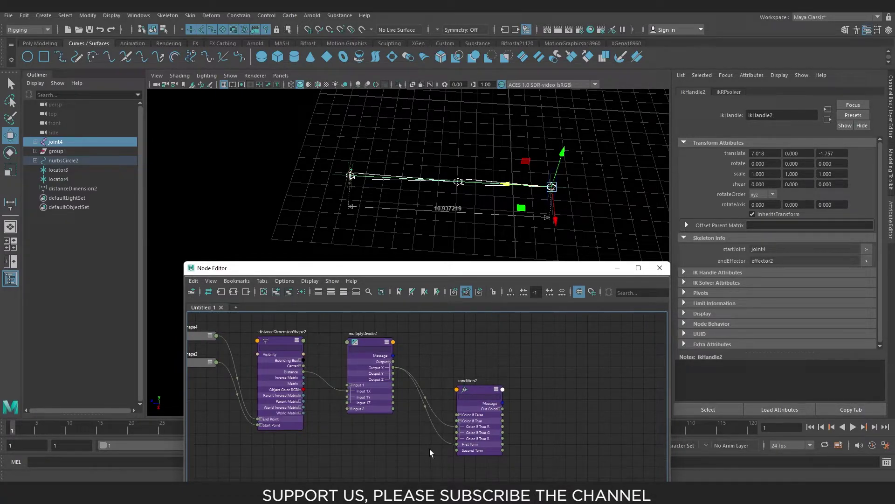
middle_drag(521, 342, 437, 336)
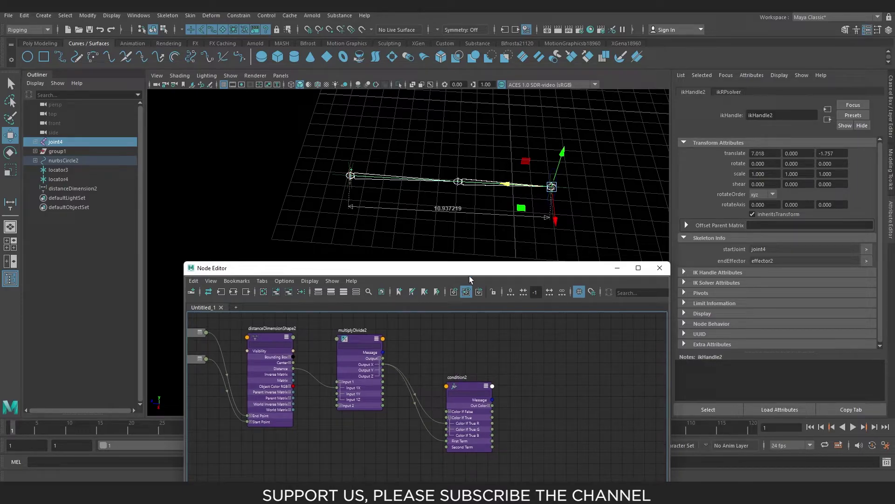
Step: Move condition2 beside multiplyDivide2 and select joint4 in the viewport
click(419, 155)
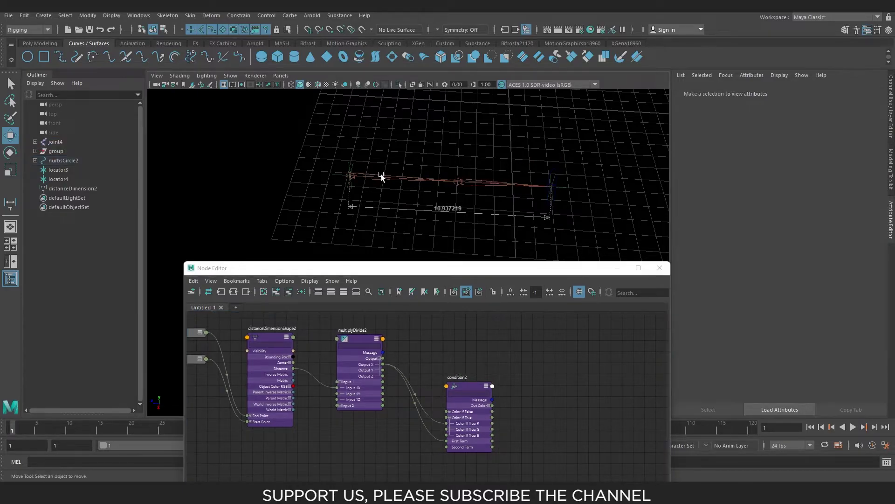
scroll(407, 181, up, 2)
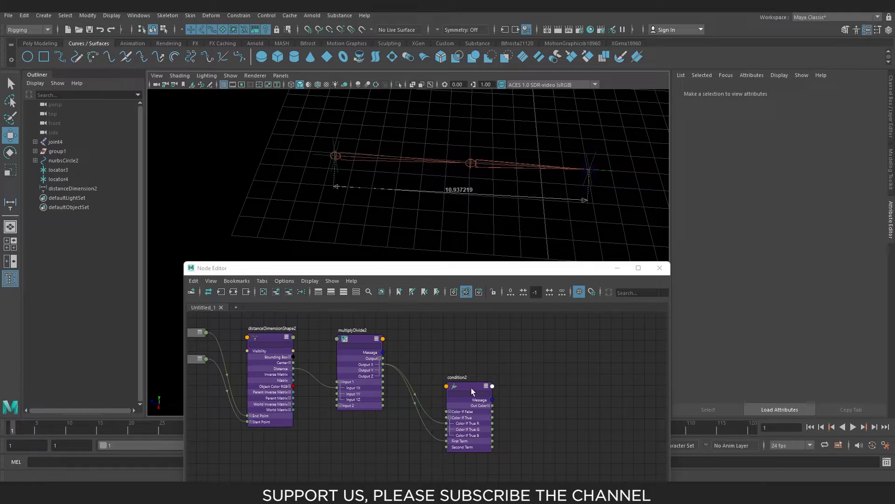
drag(471, 388, 474, 377)
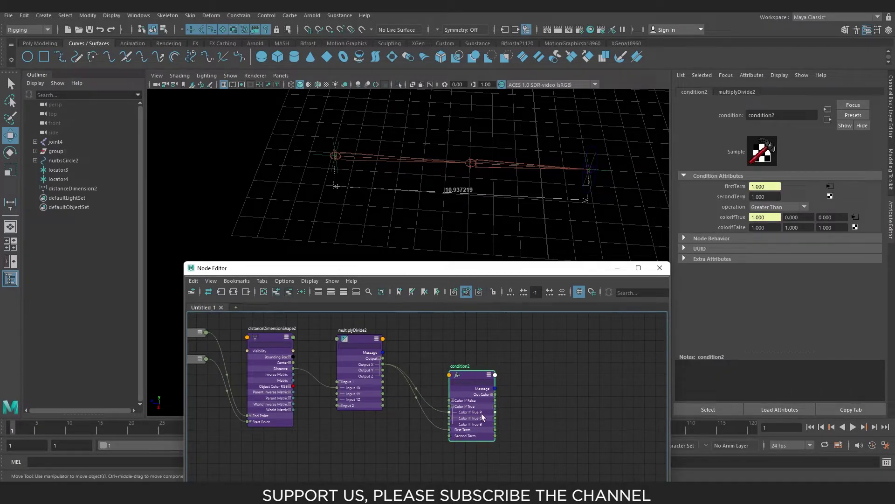
click(374, 161)
click(408, 152)
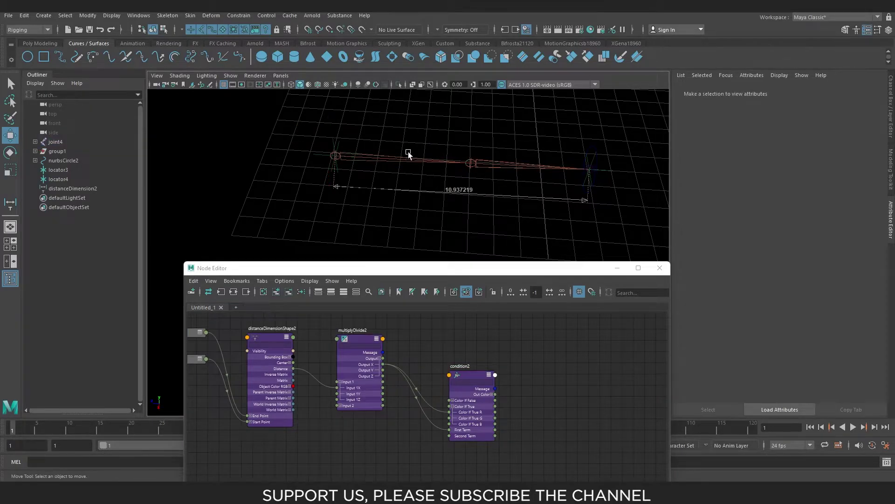
click(370, 161)
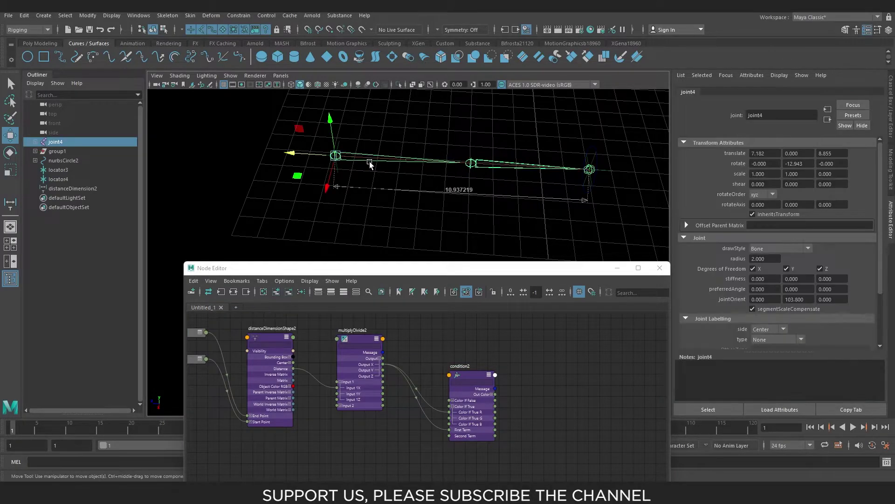
Step: Add joint4 to the Node Editor beside condition2 and expand its Scale attribute
click(297, 295)
middle_drag(560, 358, 520, 319)
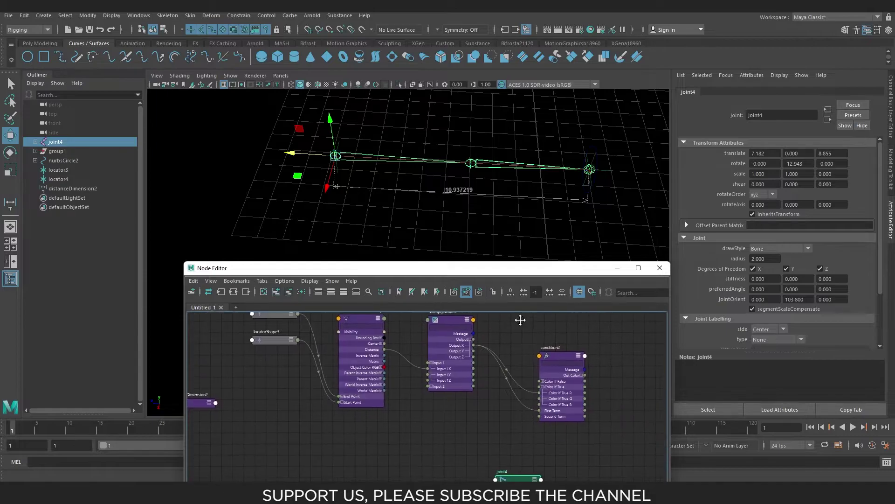
middle_drag(497, 472, 471, 407)
drag(483, 413, 626, 364)
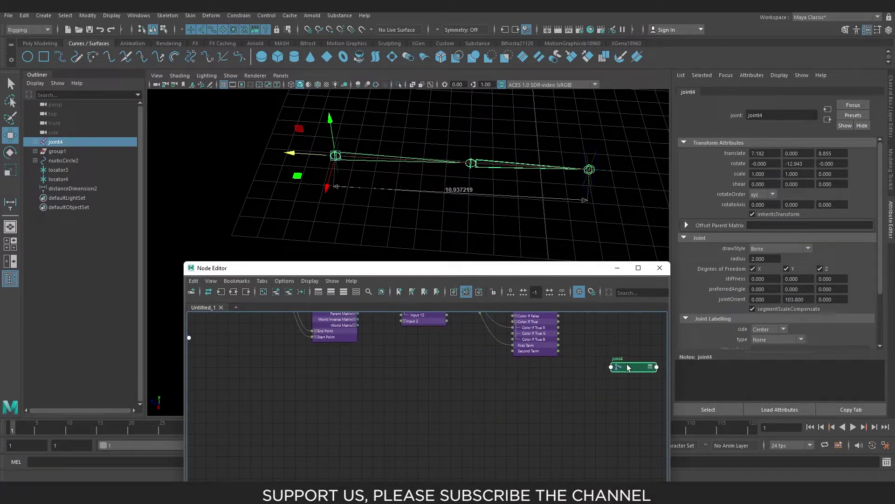
mouse_move(589, 342)
middle_down()
mouse_move(504, 395)
mouse_move(535, 365)
mouse_move(487, 393)
middle_up()
key(3)
scroll(507, 367, up, 3)
scroll(466, 386, down, 2)
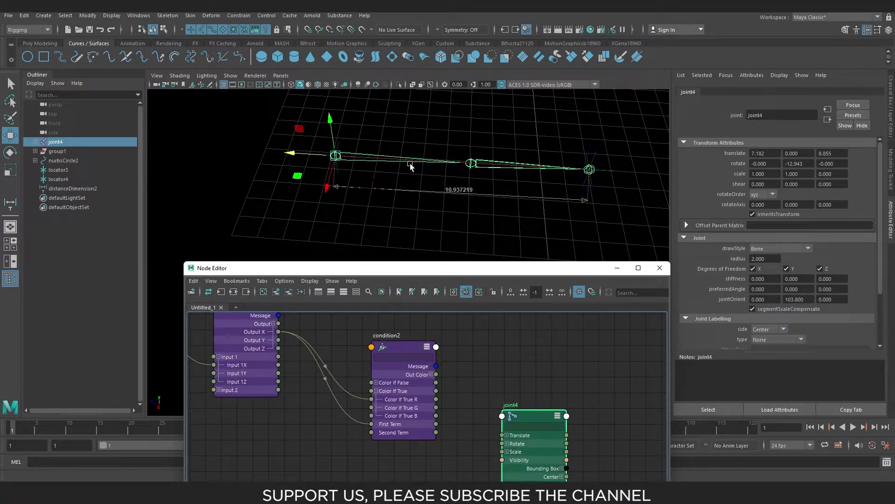
middle_drag(513, 341, 510, 318)
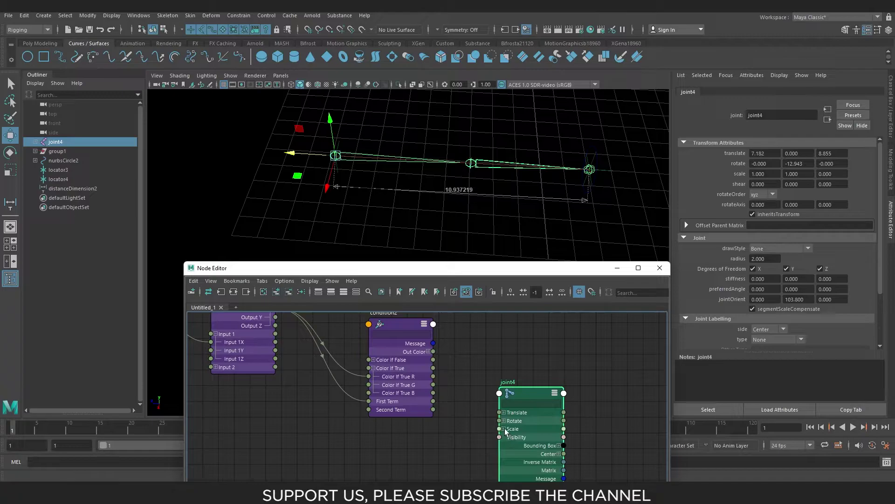
click(504, 429)
Step: Connect condition2's Out Color R to joint4's Scale X
middle_drag(594, 388, 594, 393)
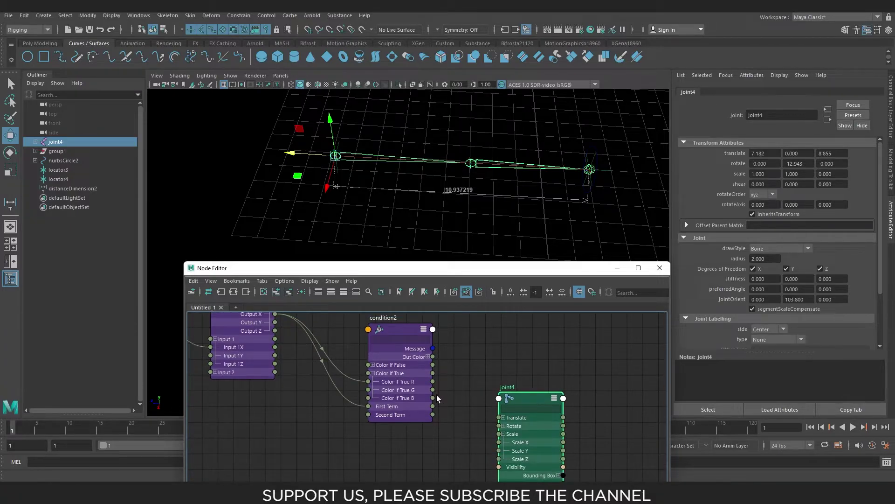
click(428, 356)
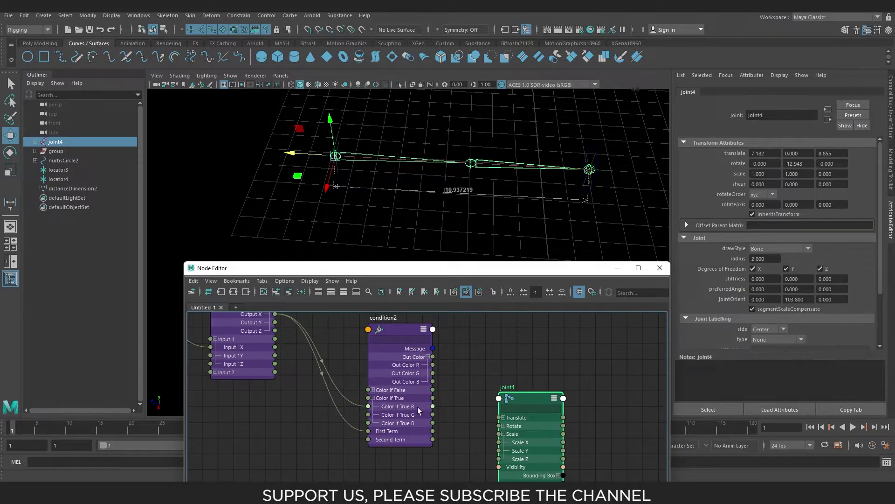
middle_drag(437, 369, 424, 369)
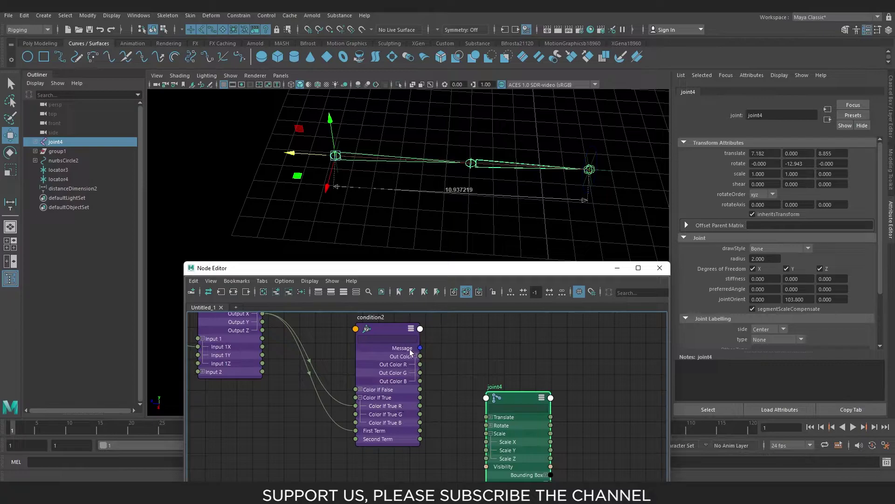
middle_drag(413, 371, 427, 356)
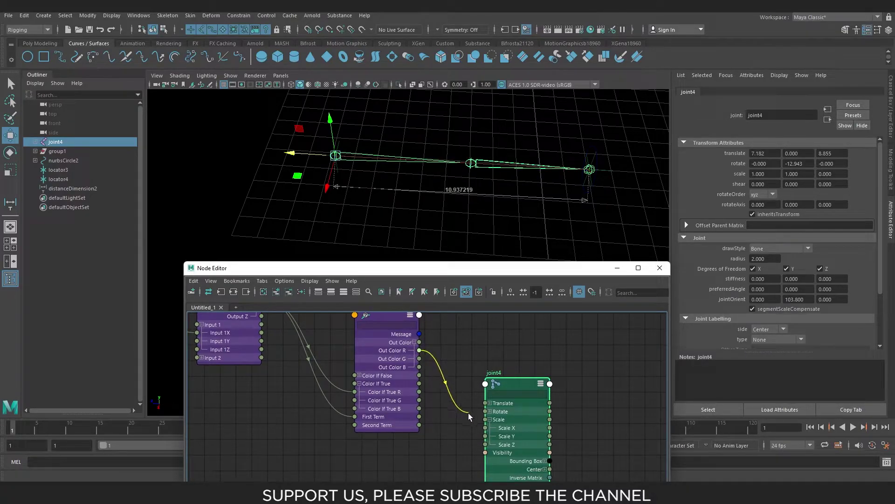
drag(462, 402, 485, 427)
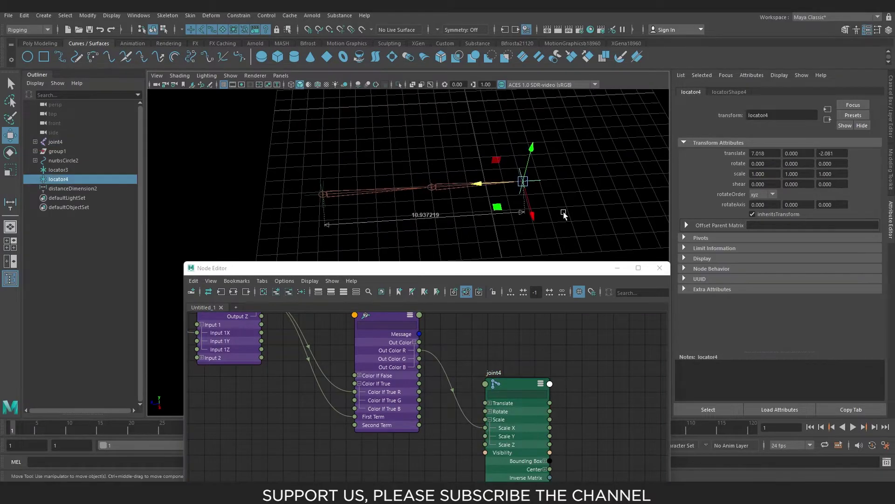
Step: Pull locator4 away to test the arm stretch, distance reading 14.307068
click(564, 205)
alt+drag(563, 205, 551, 200)
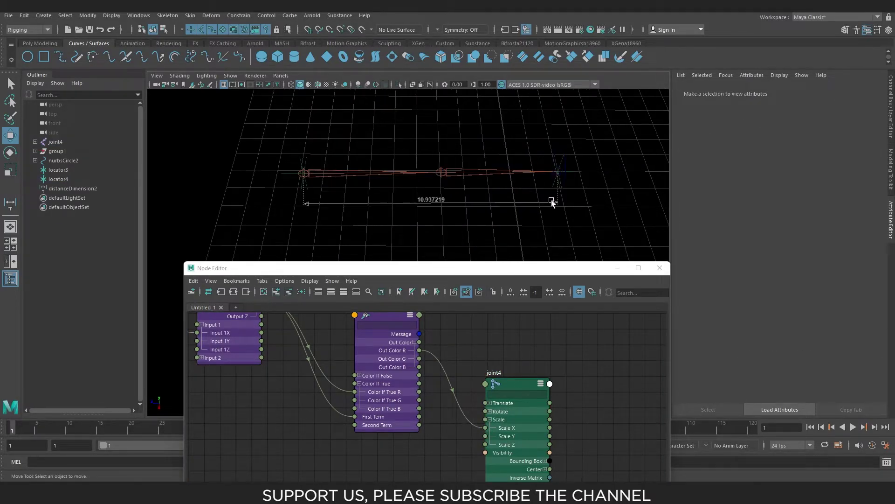
click(558, 160)
mouse_move(558, 161)
alt+mouse_down()
mouse_move(512, 192)
mouse_move(574, 188)
alt+mouse_up()
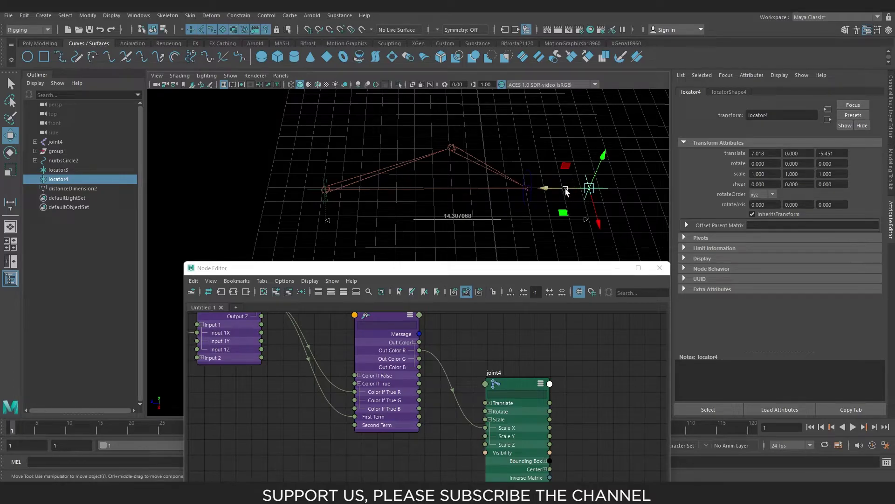
drag(564, 191, 527, 215)
scroll(460, 196, up, 2)
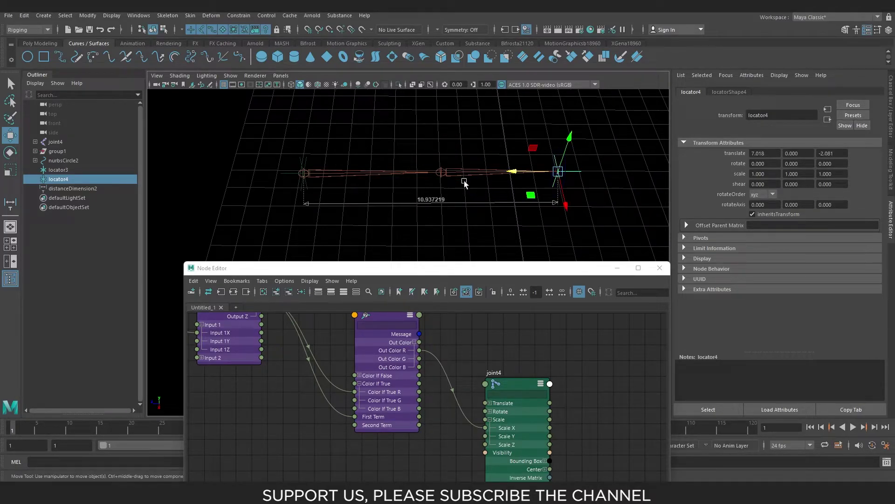
click(463, 175)
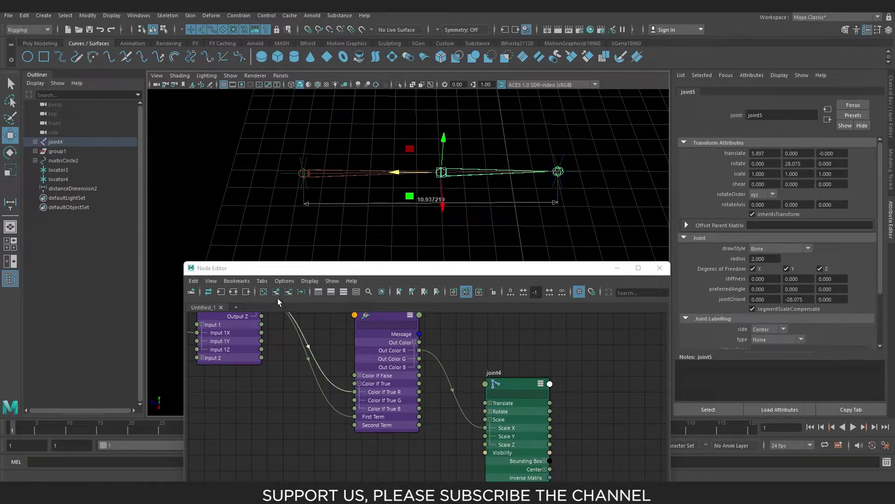
Step: Frame the graph and arrange the joint4 and joint5 nodes near condition2
key(a)
middle_drag(473, 345, 458, 325)
scroll(458, 326, up, 2)
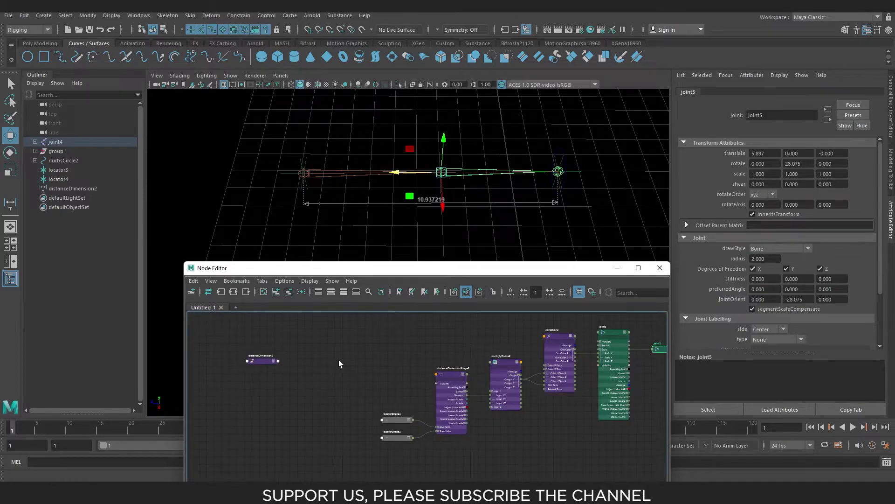
middle_drag(338, 360, 290, 380)
middle_drag(530, 374, 540, 375)
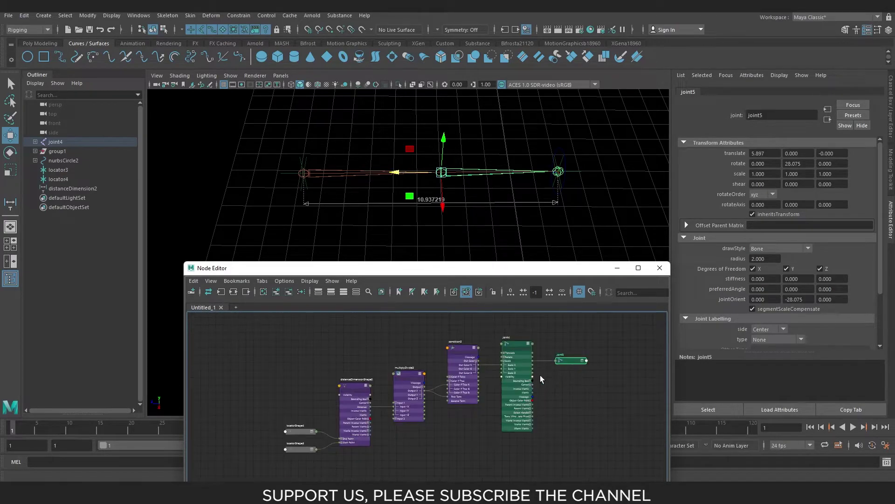
drag(572, 362, 584, 373)
click(515, 347)
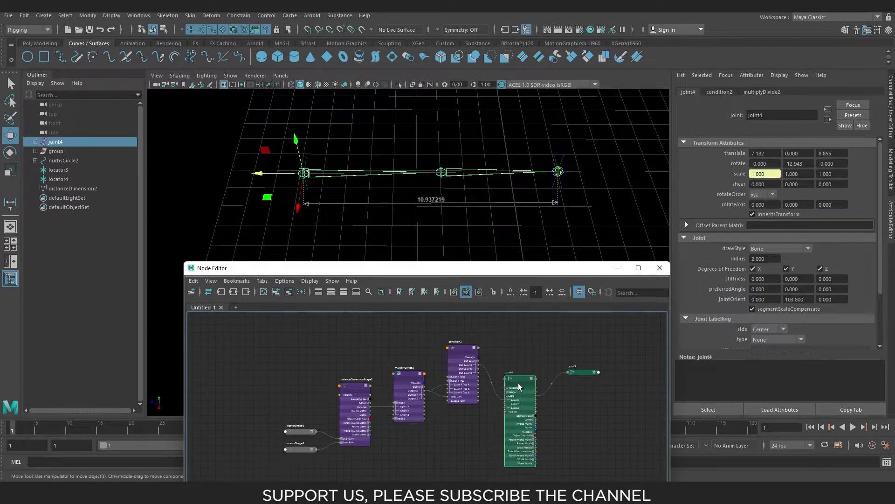
scroll(523, 384, up, 2)
scroll(503, 391, up, 2)
middle_drag(503, 390, 488, 388)
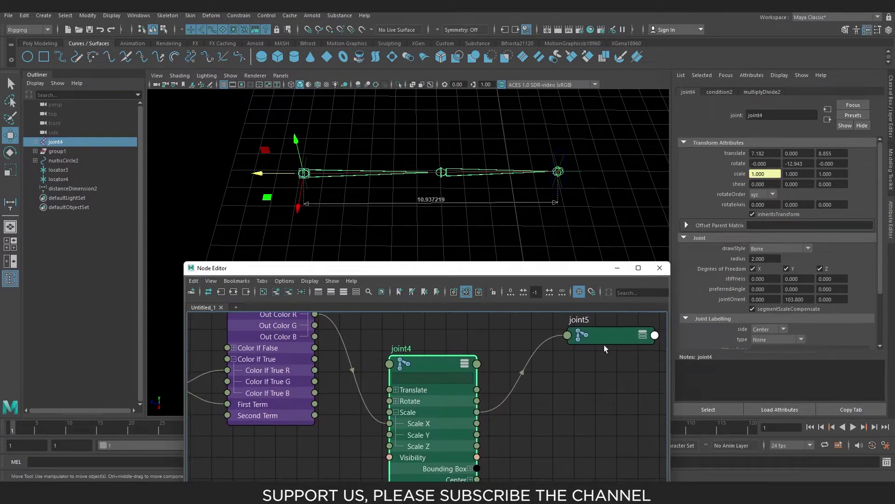
Step: Show all of joint5's attributes and collapse joint4's attribute list
click(603, 339)
key(3)
scroll(521, 365, down, 5)
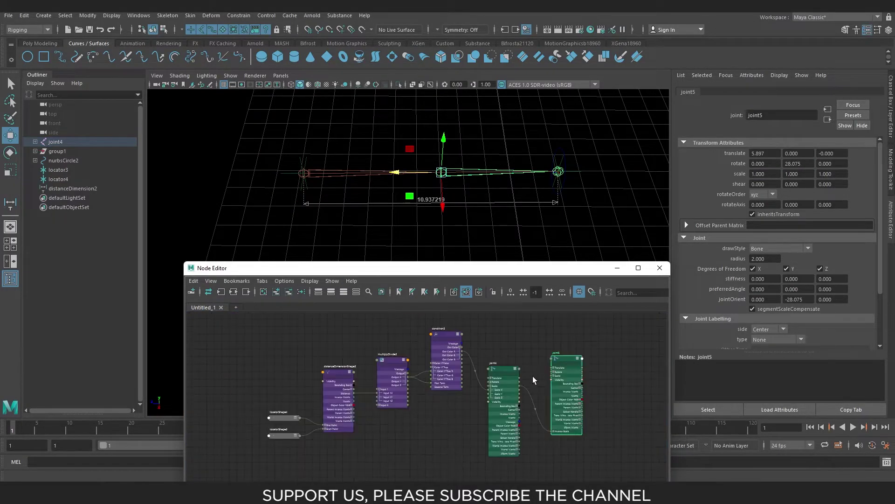
drag(496, 352, 499, 346)
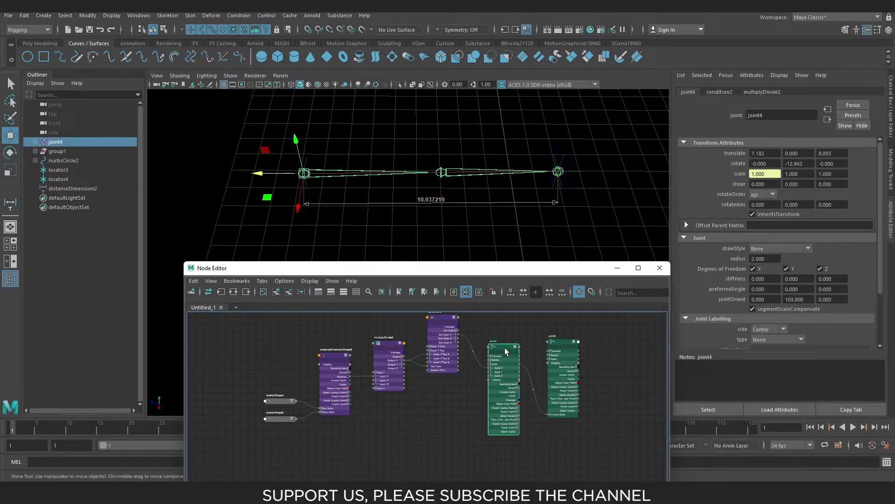
click(319, 292)
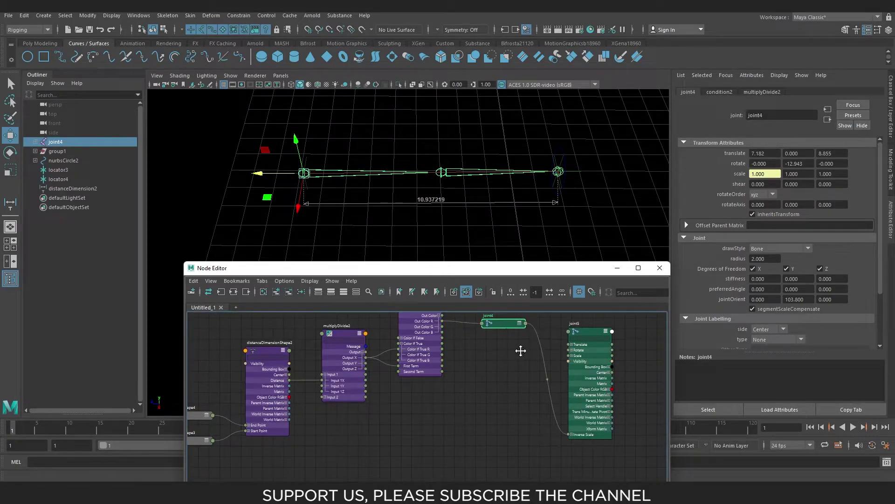
scroll(522, 351, up, 2)
Step: Connect condition2's Out Color R to joint5's Scale X
click(572, 350)
alt+middle_drag(520, 370, 508, 386)
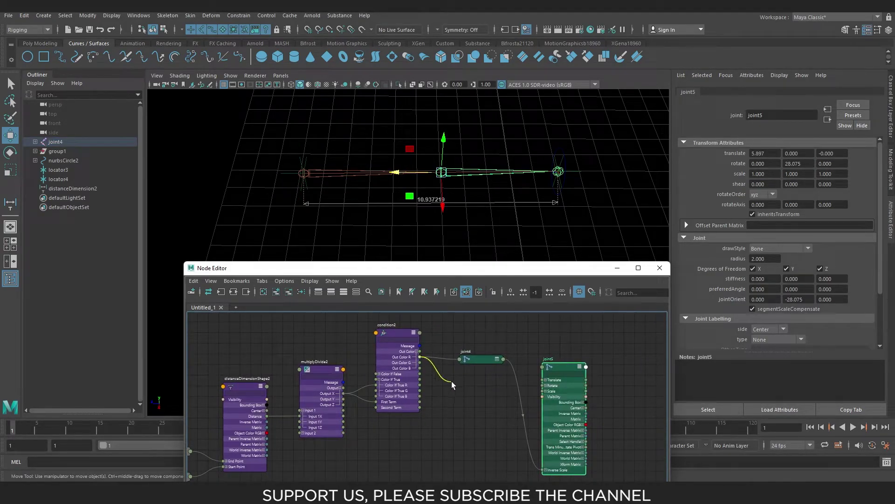
drag(455, 383, 549, 396)
click(547, 391)
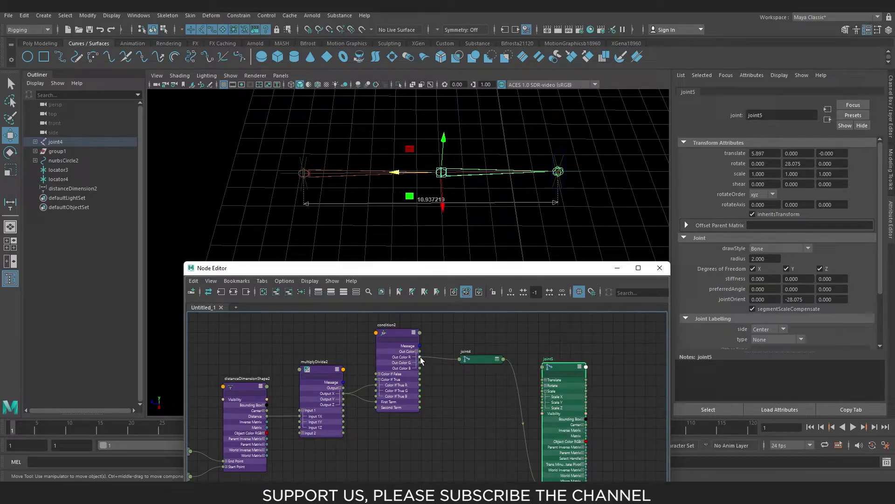
mouse_move(517, 398)
mouse_down()
mouse_move(540, 397)
mouse_move(560, 371)
mouse_up()
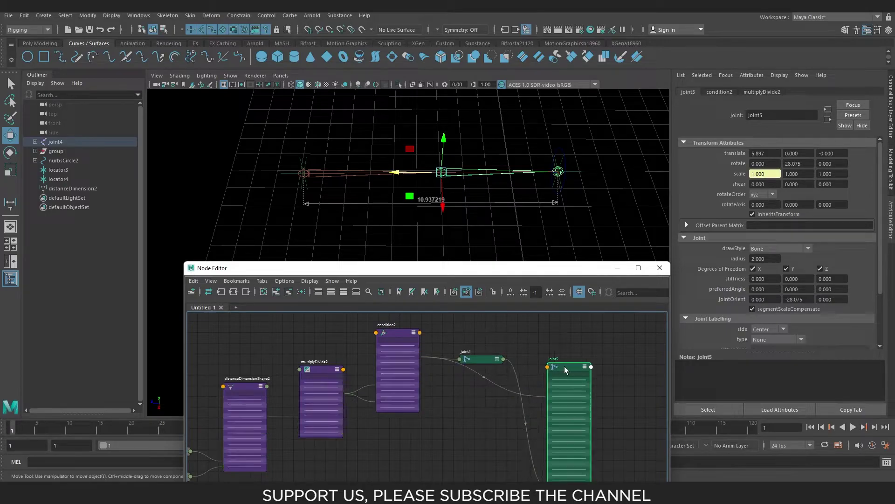
click(558, 172)
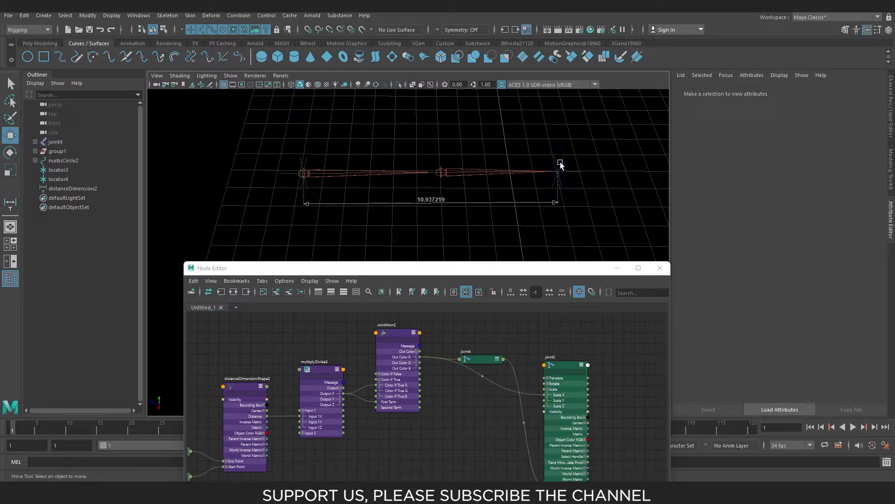
click(560, 164)
mouse_move(579, 212)
alt+mouse_down()
mouse_move(513, 189)
mouse_move(589, 209)
mouse_move(559, 207)
alt+mouse_up()
key(ctrl+z)
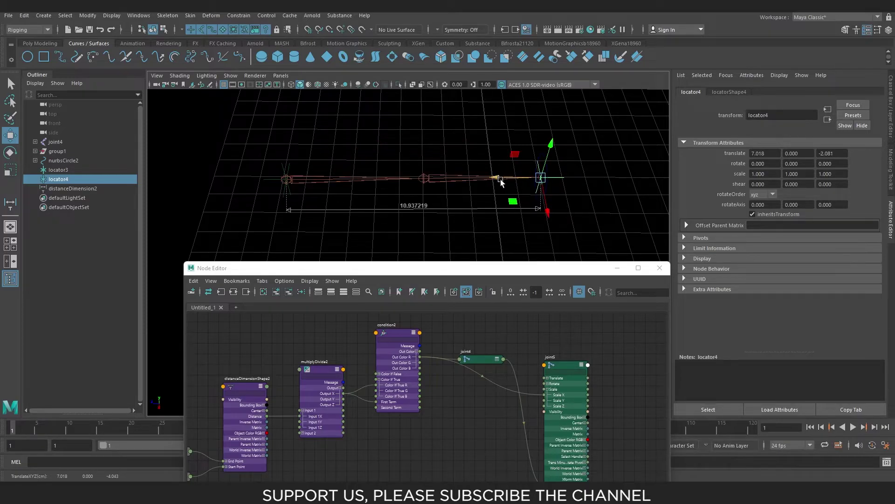
mouse_move(510, 175)
mouse_down()
mouse_move(567, 201)
mouse_move(579, 195)
mouse_move(561, 182)
mouse_move(568, 179)
mouse_up()
key(ctrl+z)
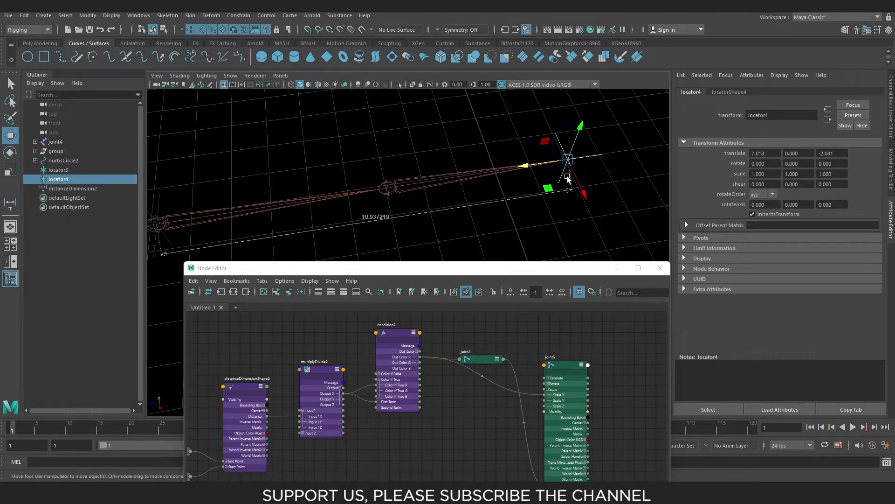
click(584, 144)
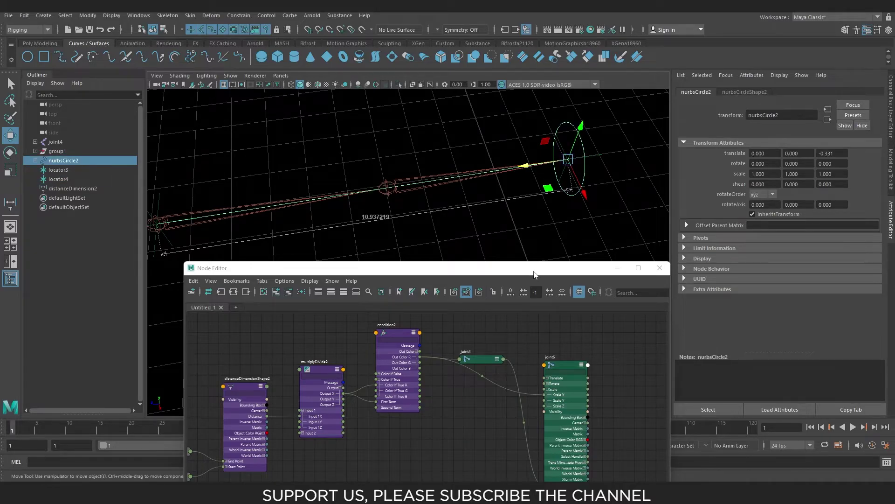
drag(535, 270, 517, 331)
alt+drag(545, 261, 576, 219)
click(568, 137)
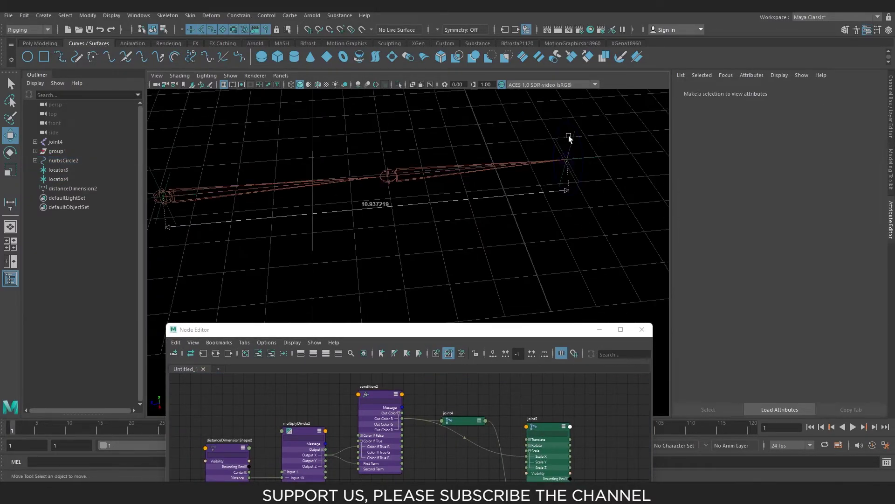
click(581, 145)
mouse_move(550, 162)
mouse_down()
mouse_move(585, 163)
mouse_move(576, 153)
mouse_up()
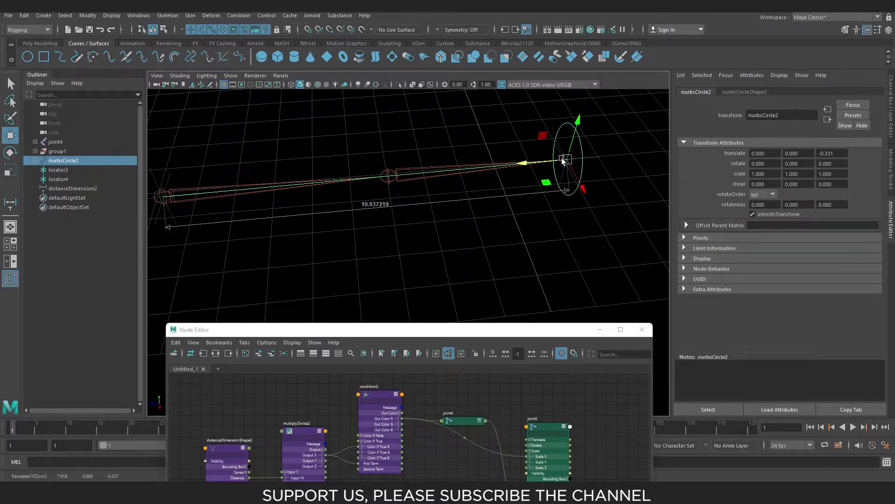
mouse_move(543, 190)
alt+mouse_down()
mouse_move(484, 182)
mouse_move(519, 246)
mouse_move(552, 207)
alt+mouse_up()
click(520, 246)
key(q)
click(534, 172)
Step: Point-constrain locator4 to the control circle nurbsCircle2
click(521, 172)
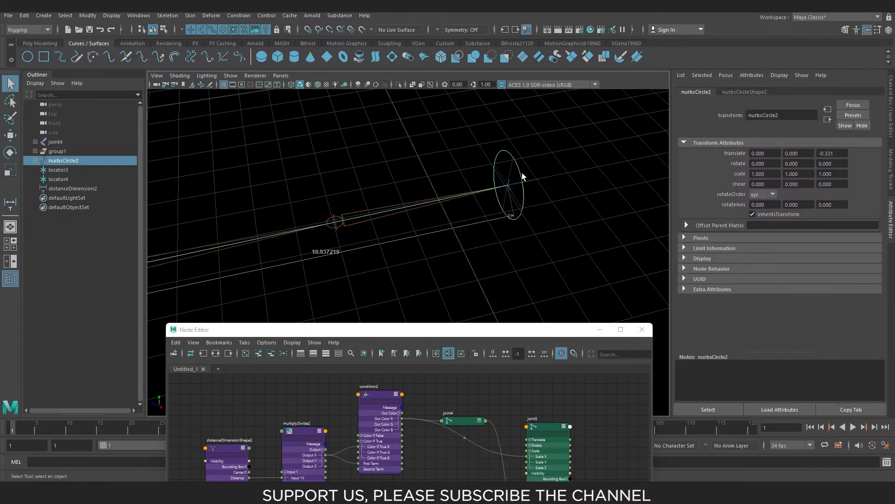
shift+click(511, 174)
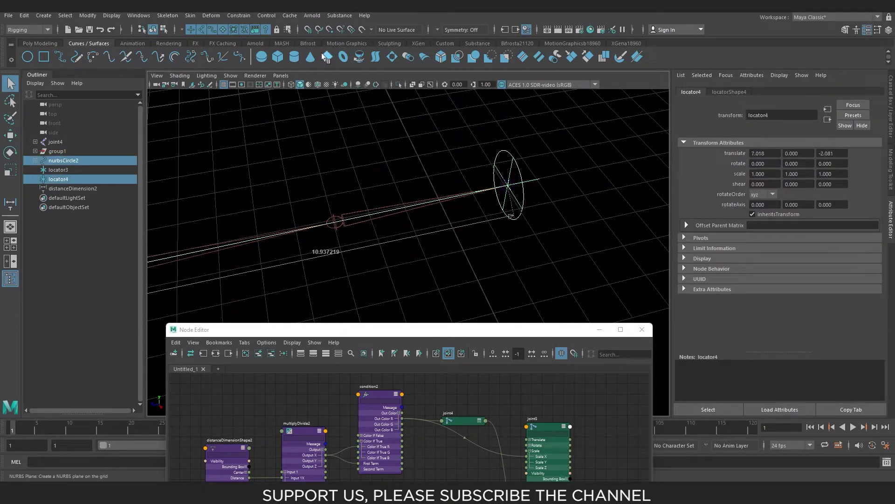
click(240, 16)
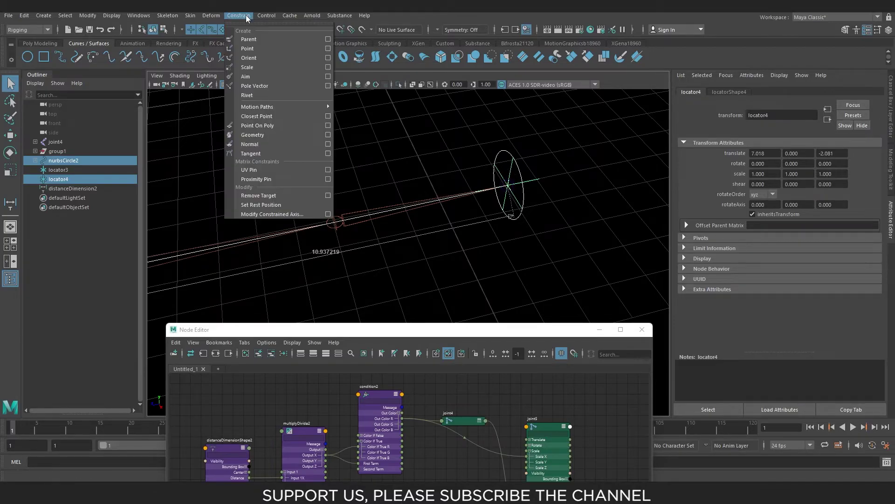
click(251, 48)
Step: Move nurbsCircle2 along Z with the Move tool to test the arm stretch
click(530, 149)
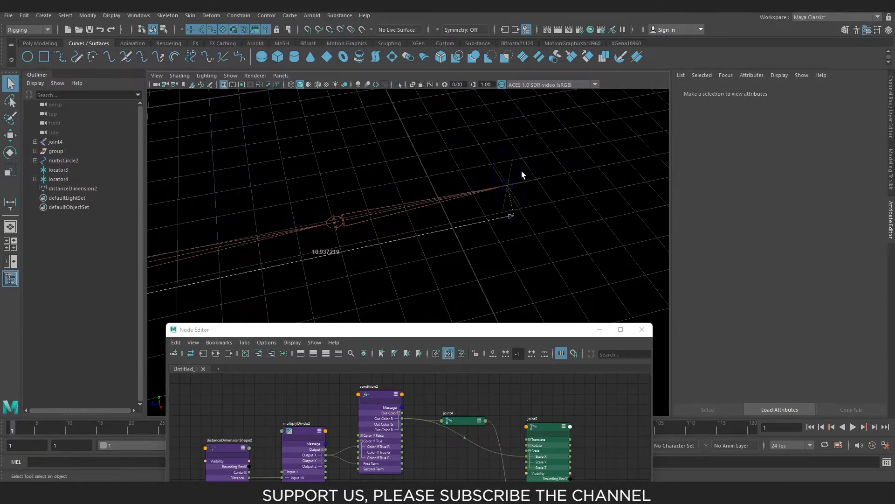
click(519, 171)
scroll(525, 169, down, 3)
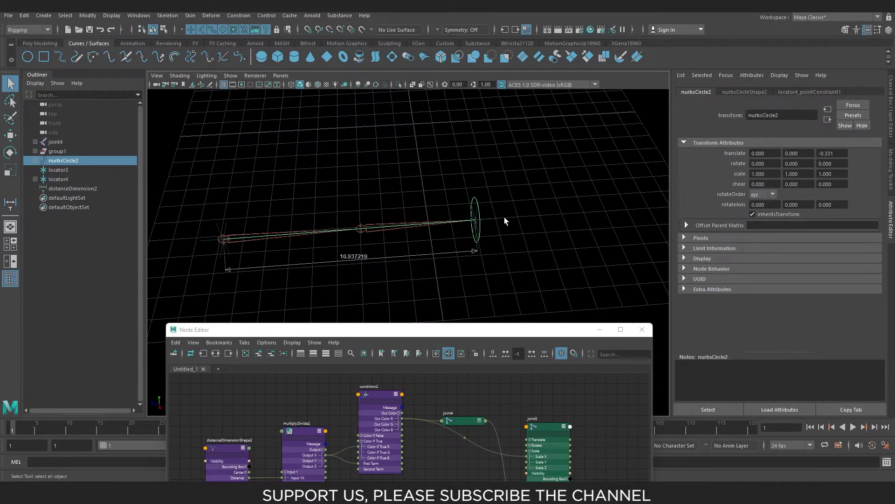
key(w)
mouse_move(458, 227)
mouse_down()
mouse_move(529, 209)
mouse_move(394, 220)
mouse_move(650, 228)
mouse_move(541, 209)
mouse_move(550, 210)
mouse_up()
drag(353, 330, 344, 235)
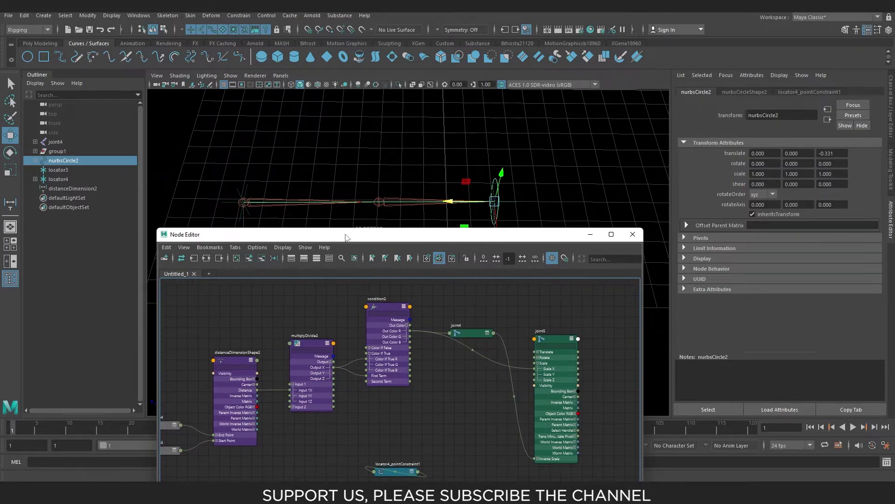
drag(345, 234, 345, 323)
mouse_move(435, 252)
alt+mouse_down()
mouse_move(410, 239)
mouse_move(426, 224)
mouse_move(426, 253)
mouse_move(322, 233)
alt+mouse_up()
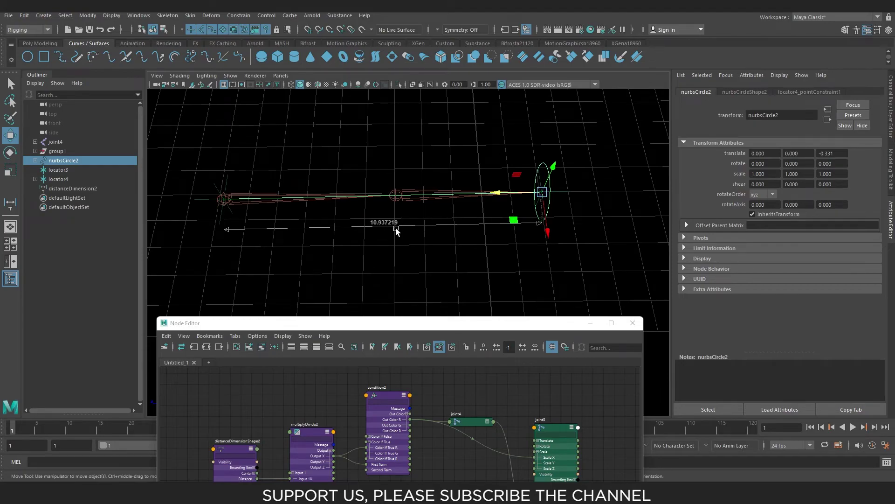
Step: Hide distanceDimension2 with Ctrl+H, then select locator3 in the Outliner
click(92, 188)
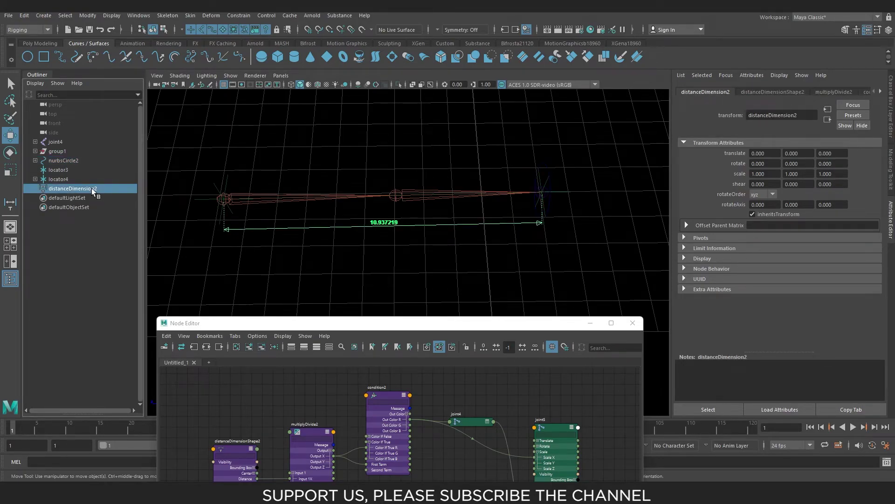
key(ctrl+h)
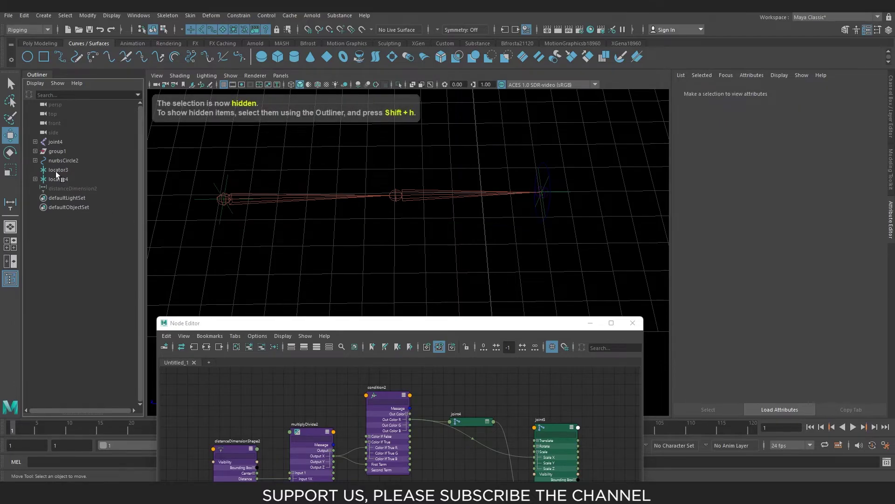
click(55, 171)
Step: Orbit around the chain's start and reselect locator3 in the viewport
click(293, 231)
mouse_move(259, 221)
alt+mouse_down()
mouse_move(265, 232)
mouse_move(226, 212)
alt+mouse_up()
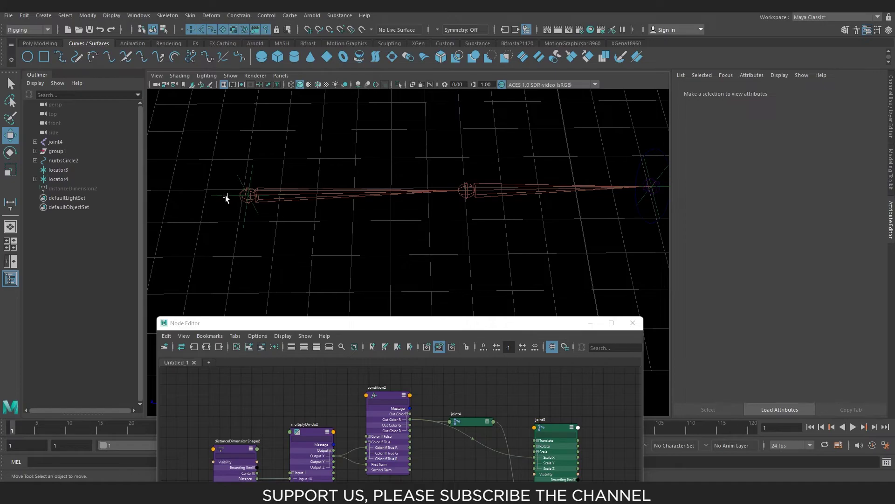
click(248, 195)
click(222, 154)
mouse_move(223, 154)
alt+mouse_down()
mouse_move(236, 200)
mouse_move(218, 273)
mouse_move(237, 168)
alt+mouse_up()
click(230, 217)
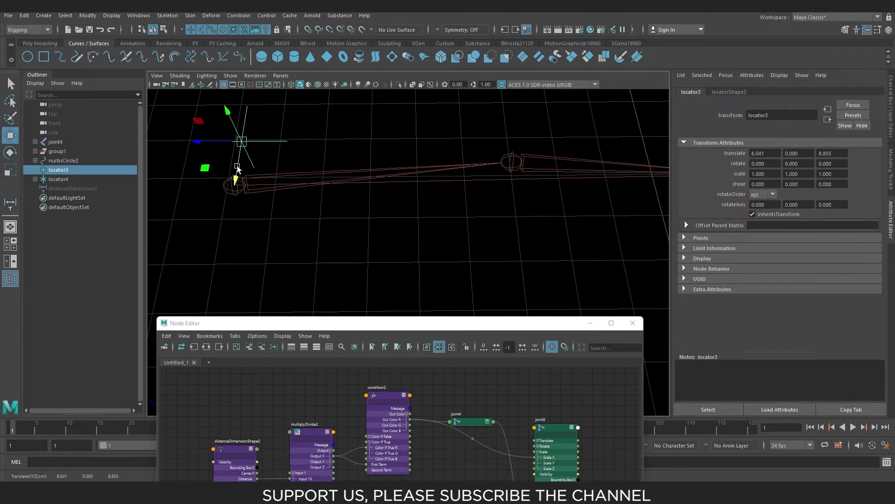
mouse_move(453, 219)
alt+mouse_down()
mouse_move(379, 239)
mouse_move(250, 220)
mouse_move(319, 243)
alt+mouse_up()
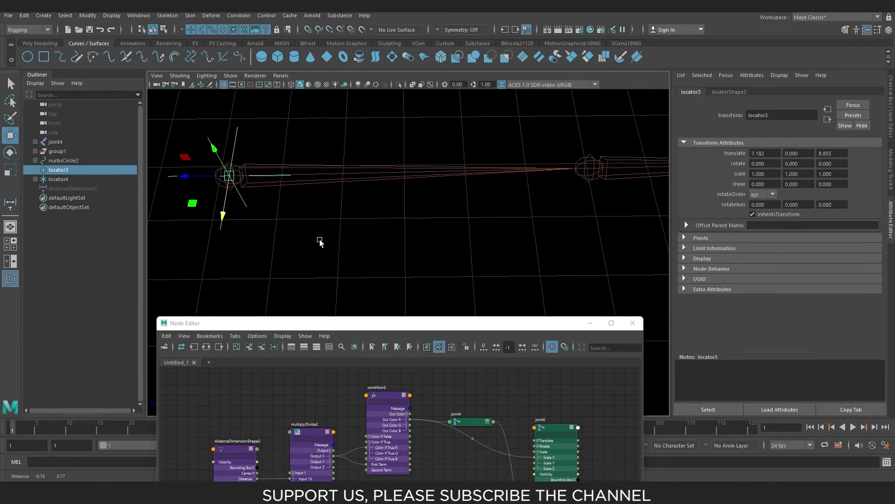
Step: Point-constrain locator3 to joint4, creating locator3_pointConstraint1
click(284, 149)
click(219, 170)
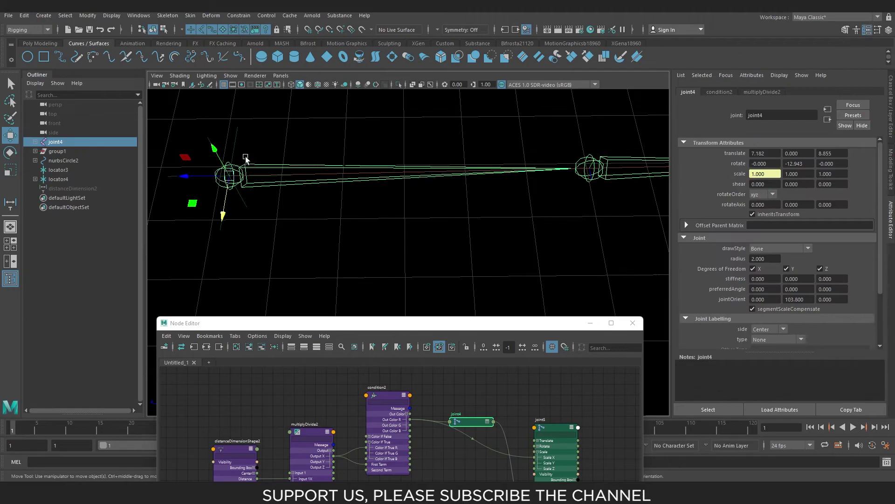
shift+click(231, 169)
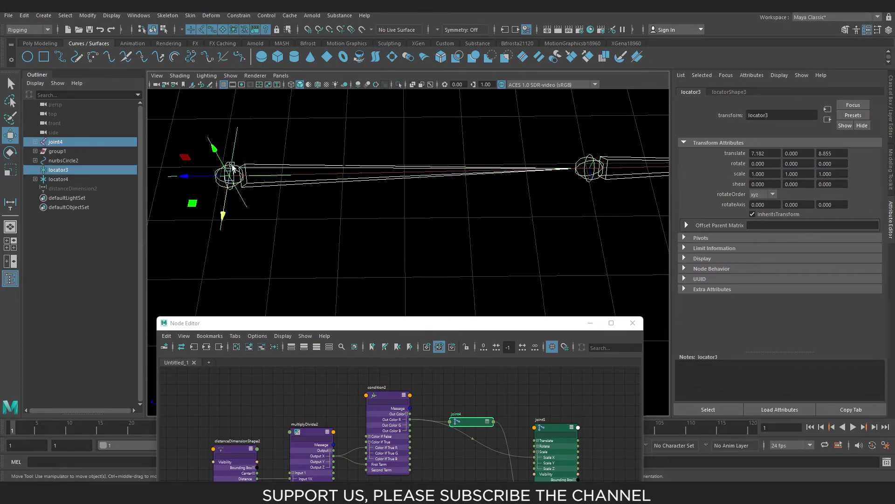
click(240, 16)
click(248, 48)
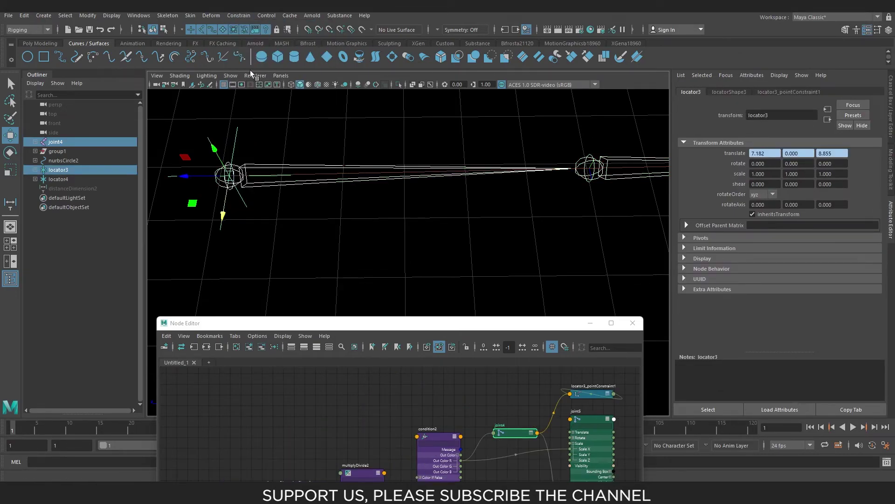
Step: Reselect joint4 and orbit to a more top-down view of the chain
click(235, 152)
click(217, 169)
mouse_move(217, 169)
alt+mouse_down()
mouse_move(254, 222)
mouse_move(219, 188)
mouse_move(176, 171)
mouse_move(314, 198)
mouse_move(143, 158)
mouse_move(345, 196)
alt+mouse_up()
Step: Drag nurbsCircle2 out to Translate Z -6.293 so the joint4 arm stretches, and raise the Node Editor
click(565, 193)
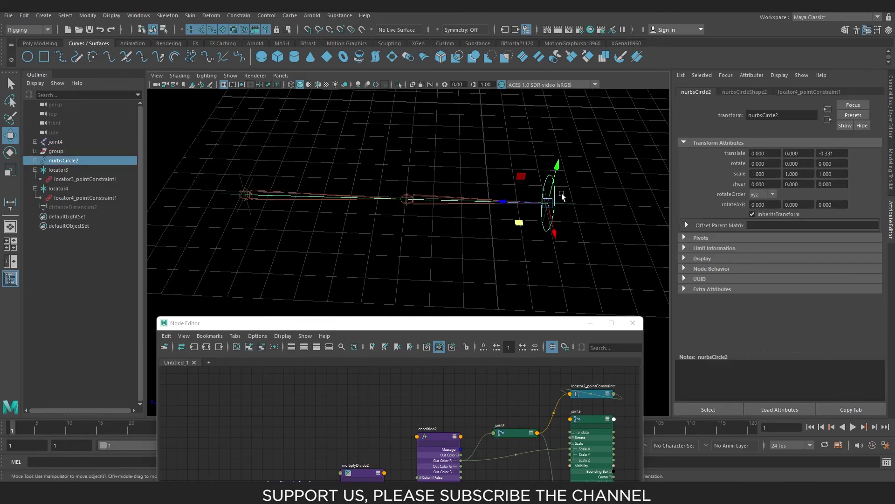
alt+drag(565, 193, 568, 238)
mouse_move(475, 219)
mouse_down()
mouse_move(558, 228)
mouse_move(474, 235)
mouse_move(610, 239)
mouse_move(500, 213)
mouse_move(424, 221)
mouse_move(466, 234)
mouse_up()
alt+middle_drag(495, 252, 466, 223)
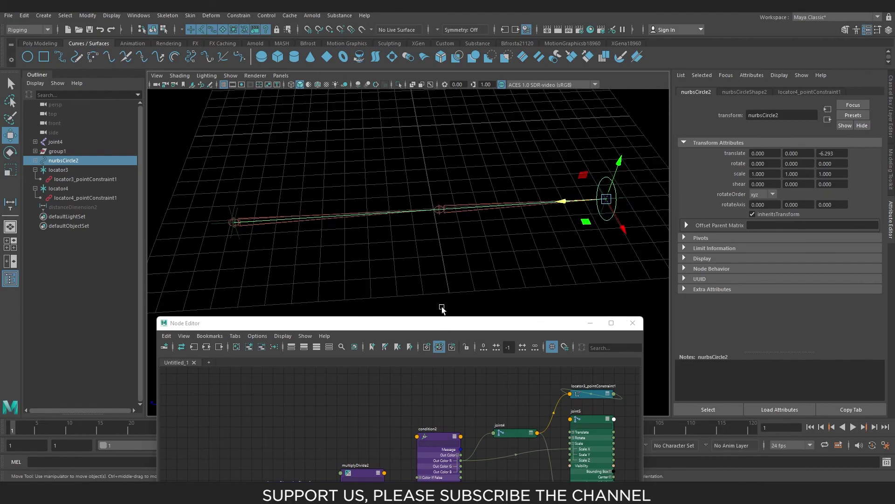
drag(443, 323, 454, 266)
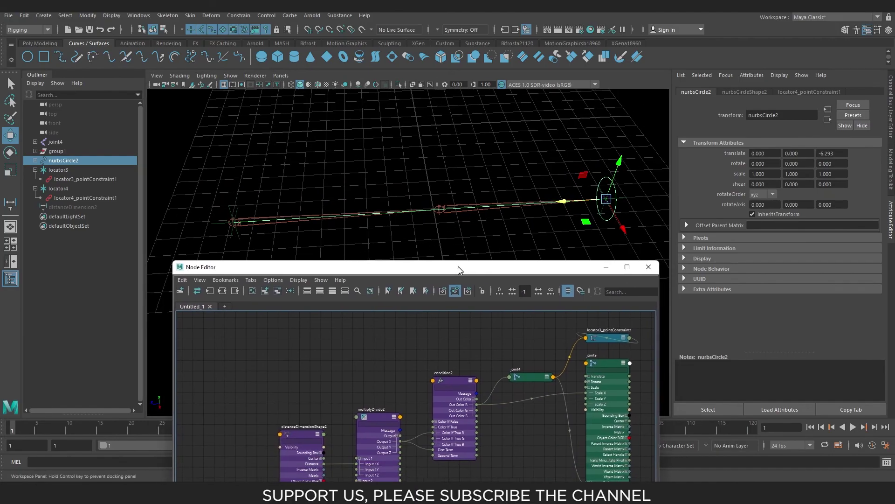
mouse_move(466, 235)
alt+middle_down()
mouse_move(455, 232)
mouse_move(466, 232)
mouse_move(462, 222)
alt+middle_up()
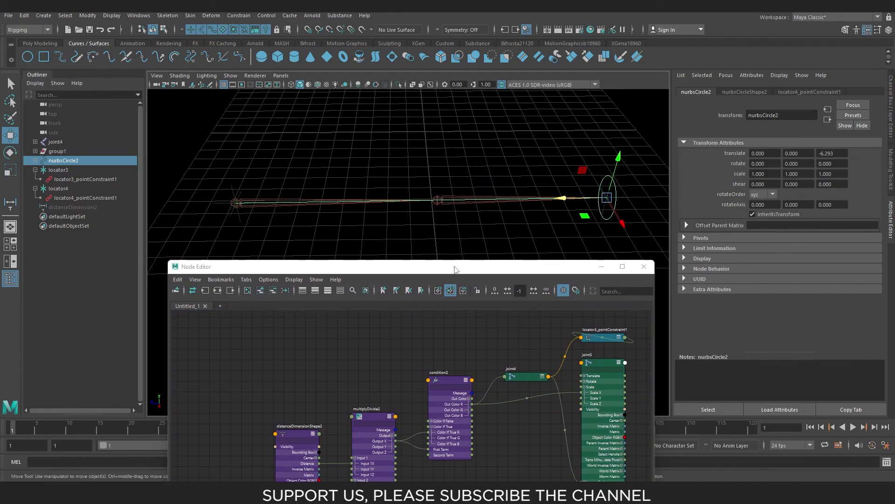